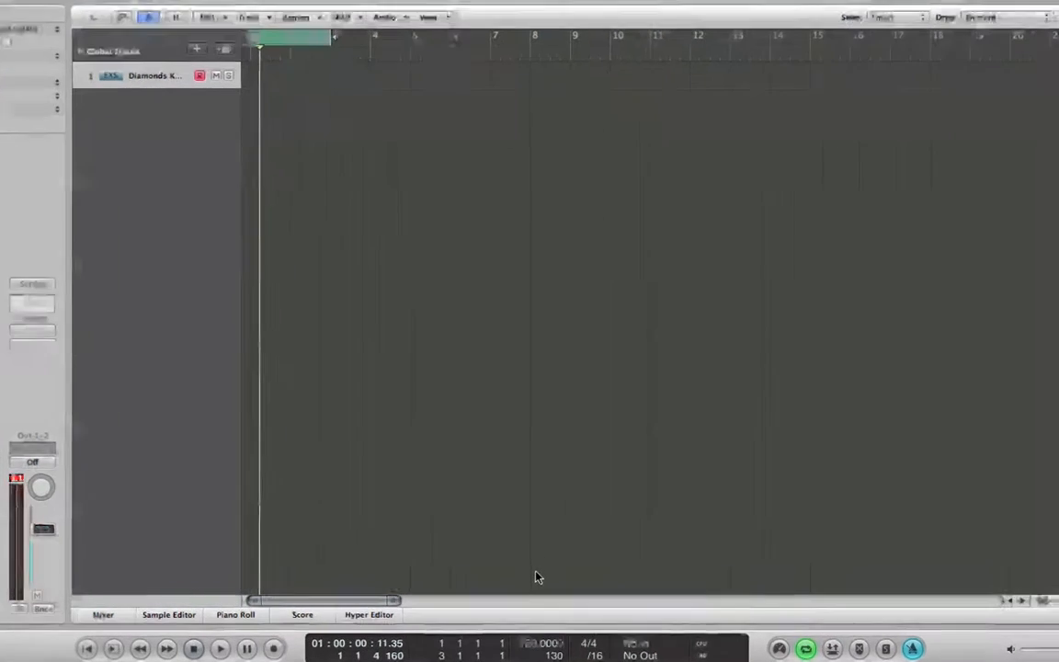
- Set the project tempo to 90 BPM
double_click(532, 632)
type("90")
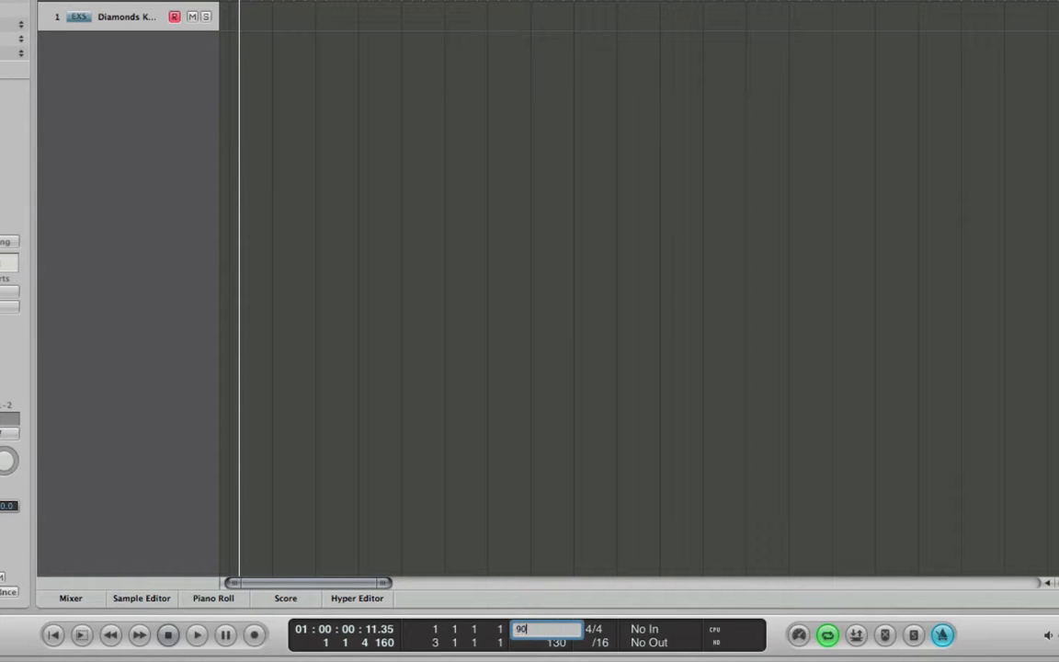
key("Return")
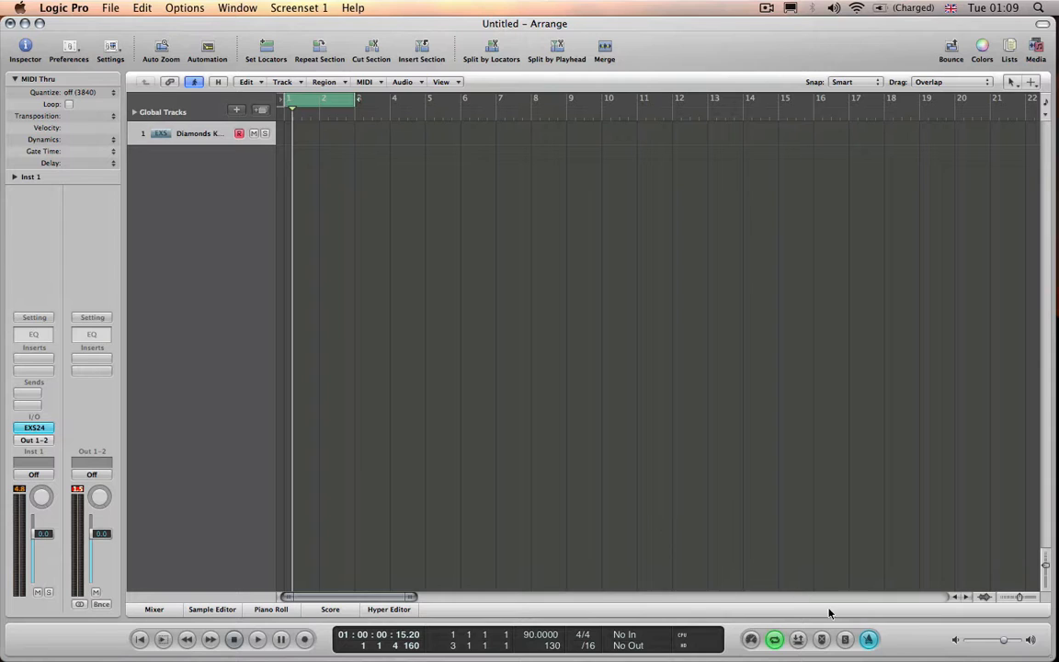
- Play the empty two-bar cycle to hear the metronome at the new tempo and return the playhead to the start
left_click(866, 639)
key("space")
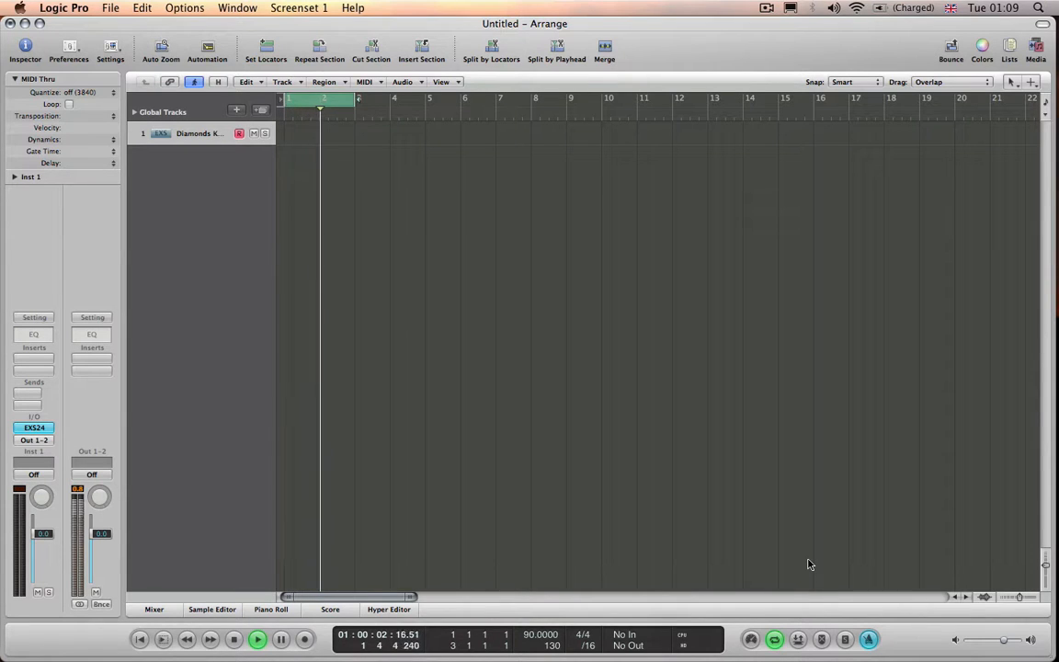
key("space")
key("Return")
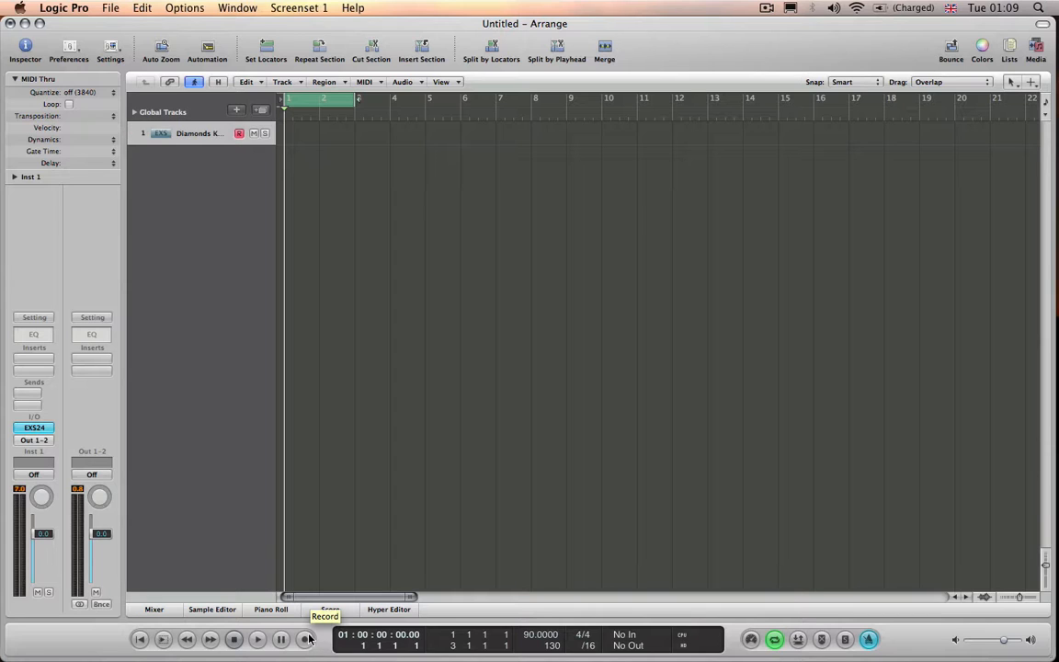
- Record a two-bar drum pattern on the Diamonds Kit track and play the take back
left_click(307, 639)
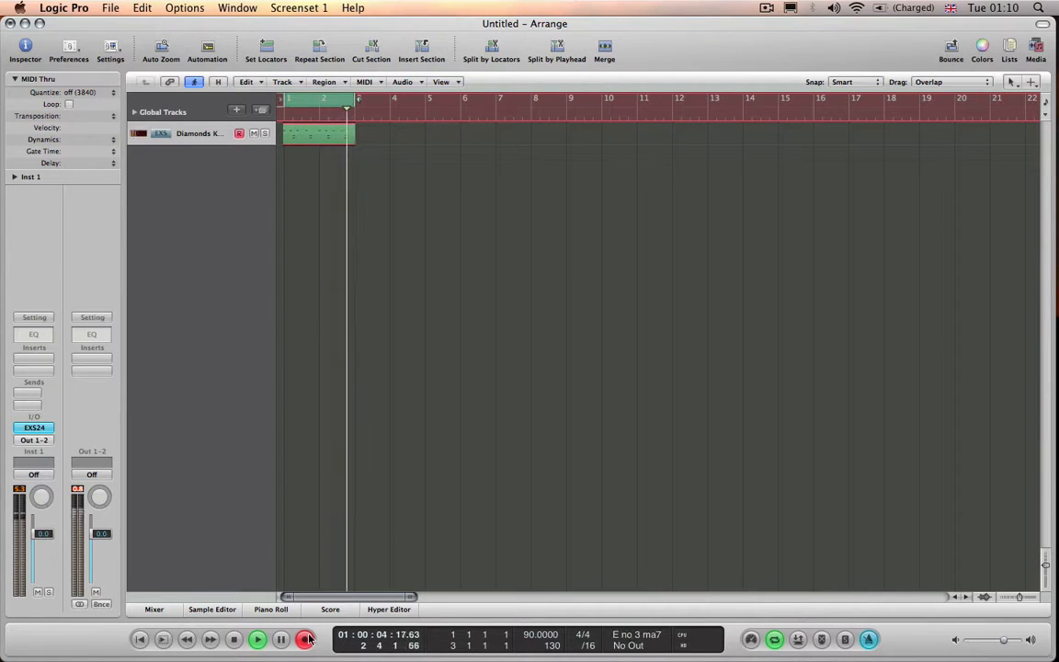
left_click(306, 639)
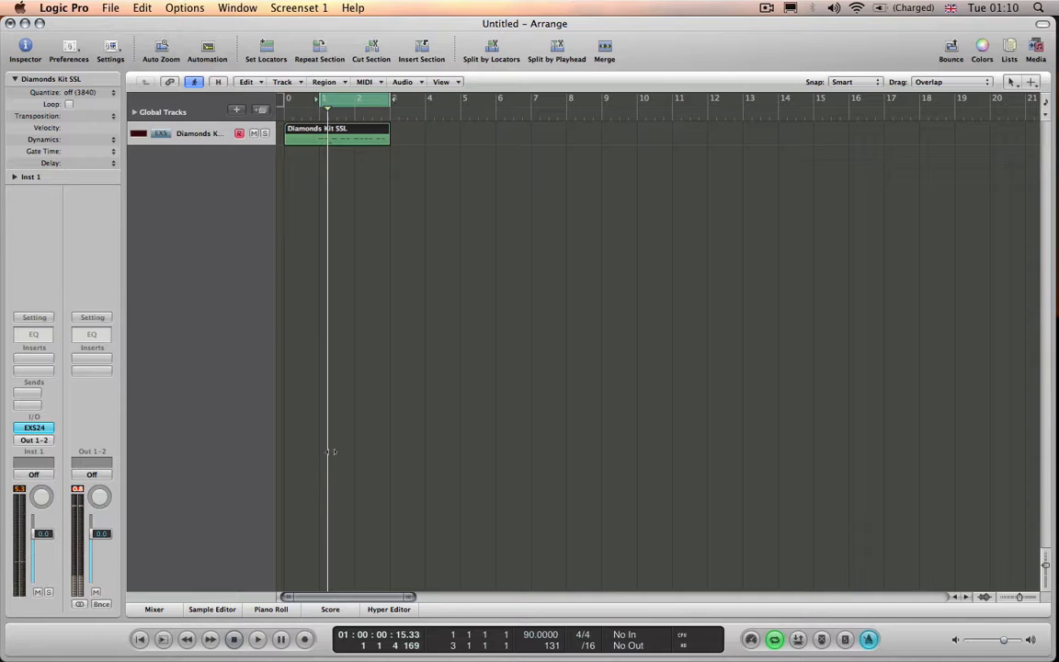
key("space")
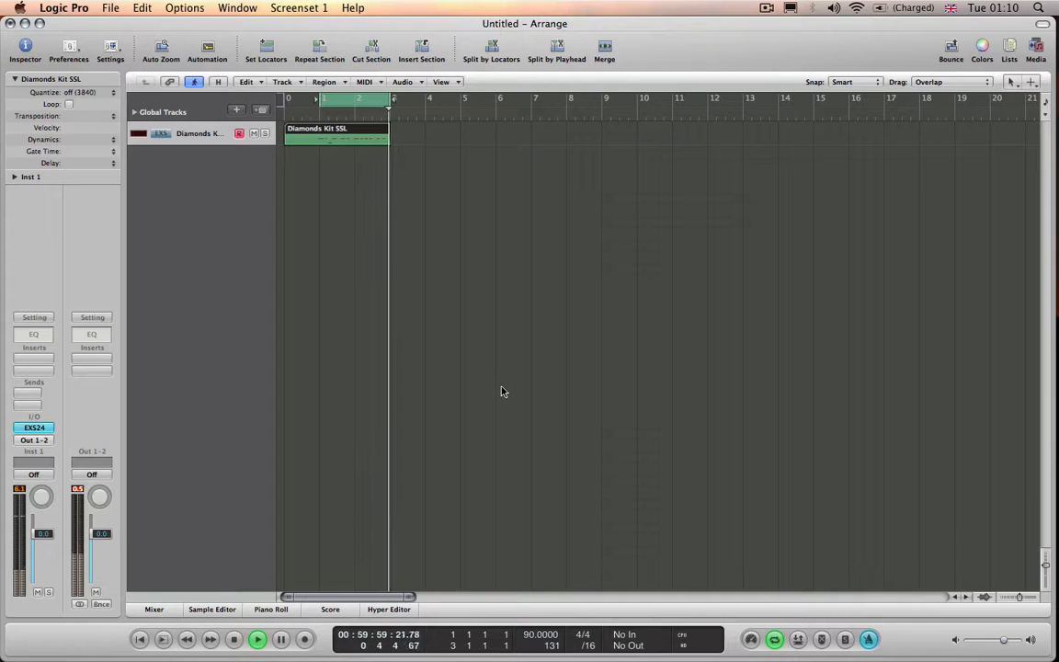
key("space")
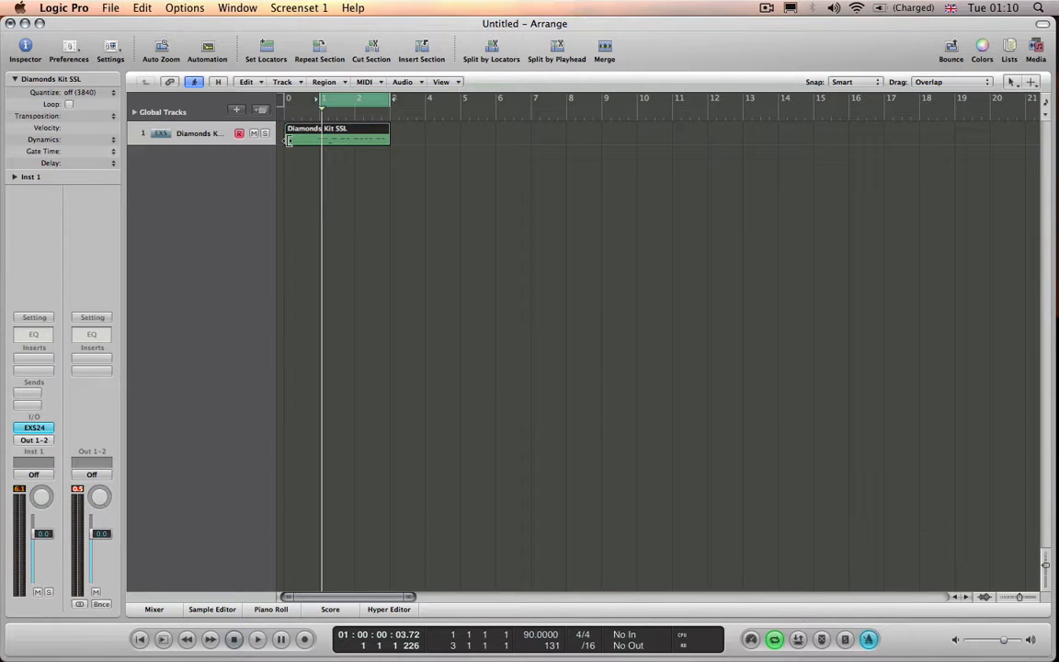
- Trim the recorded region's start to bar 1 and show its notes in an enlarged Piano Roll
left_click_drag(288, 140, 320, 143)
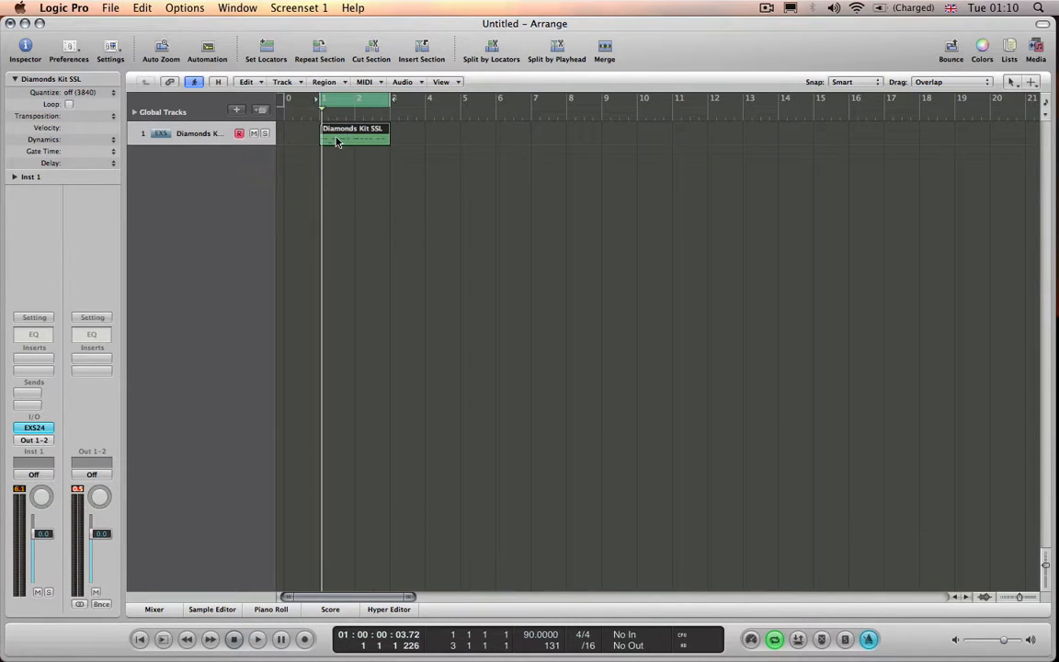
double_click(337, 141)
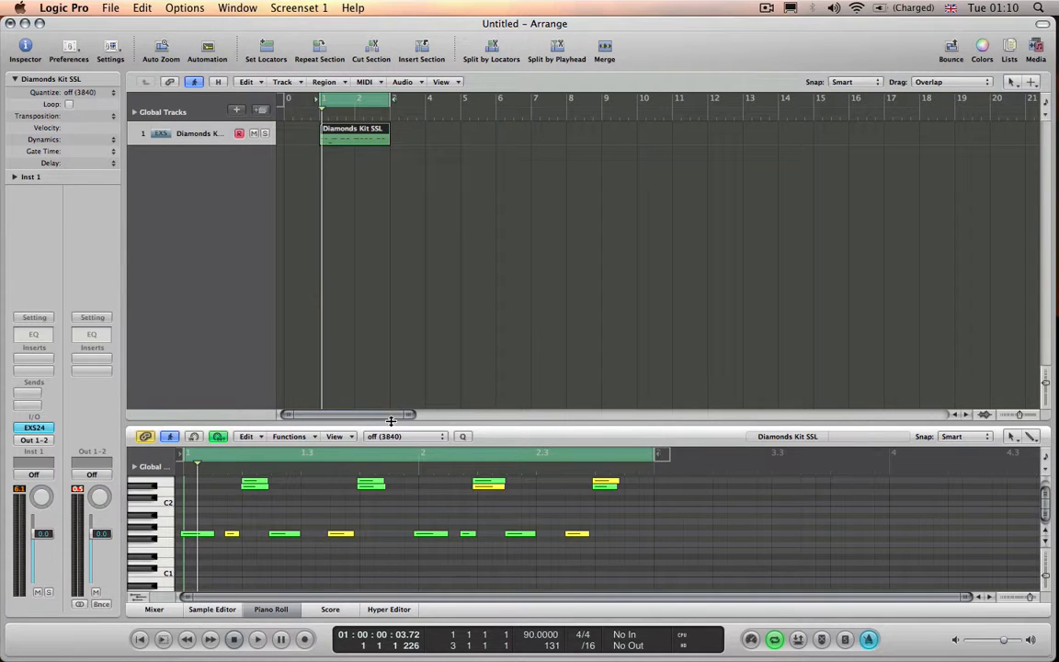
left_click_drag(390, 421, 389, 254)
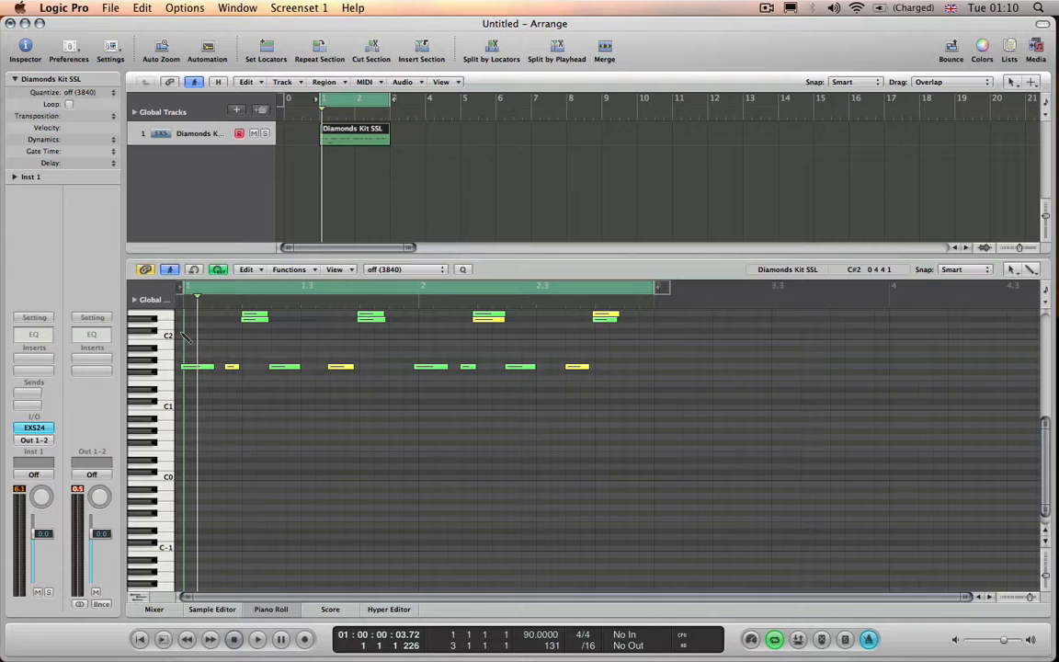
- Quantize all of the region's notes to 1/16-Note in the Piano Roll and listen to the result
key("super+a")
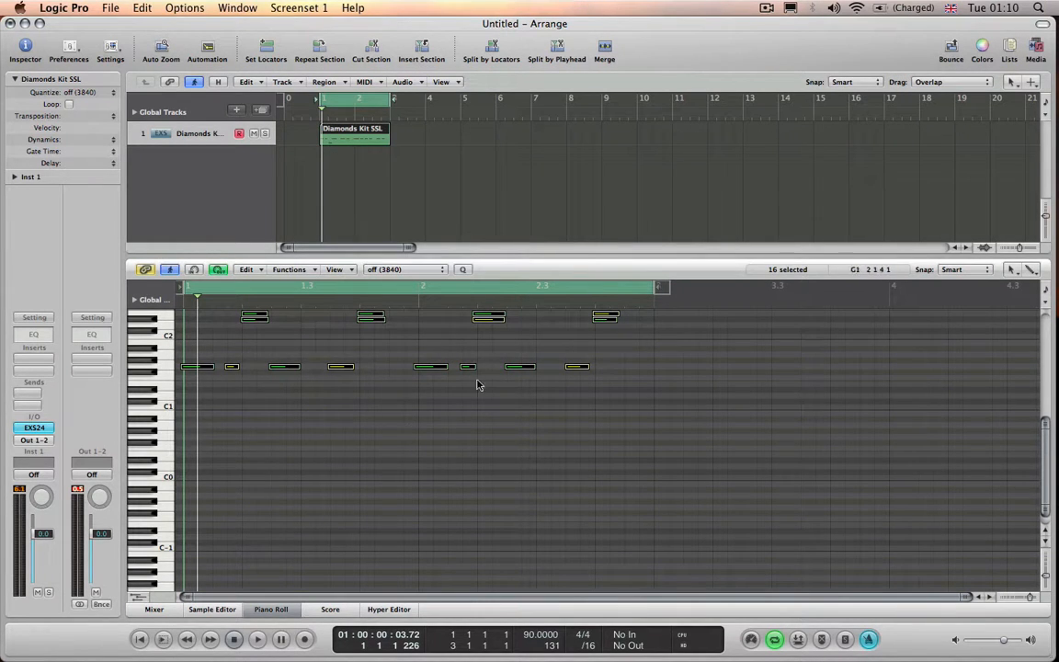
left_click(408, 272)
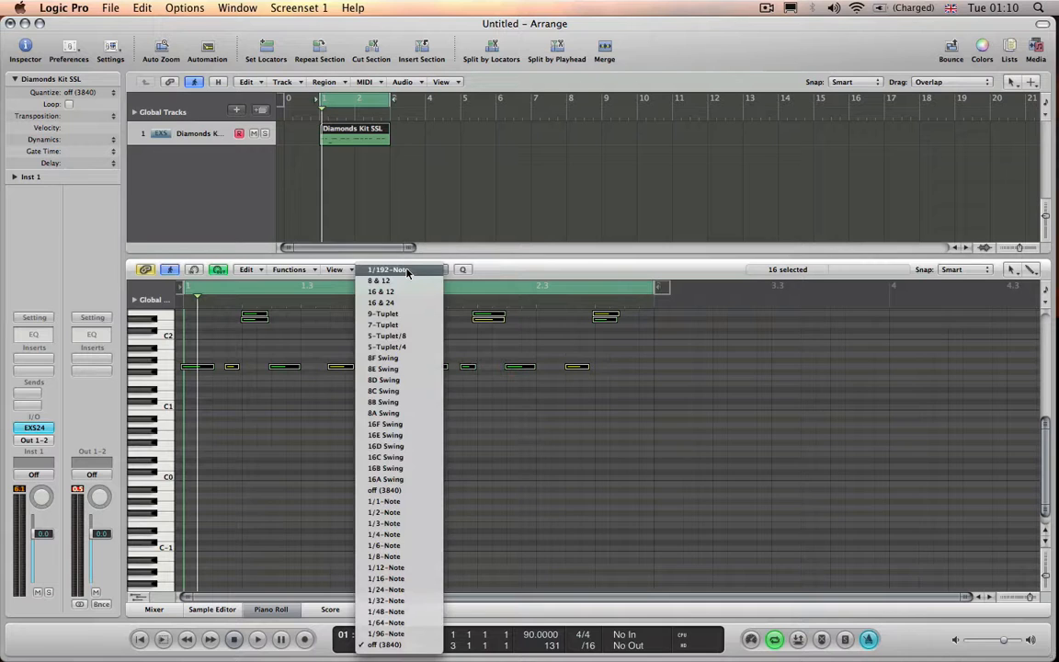
left_click(409, 579)
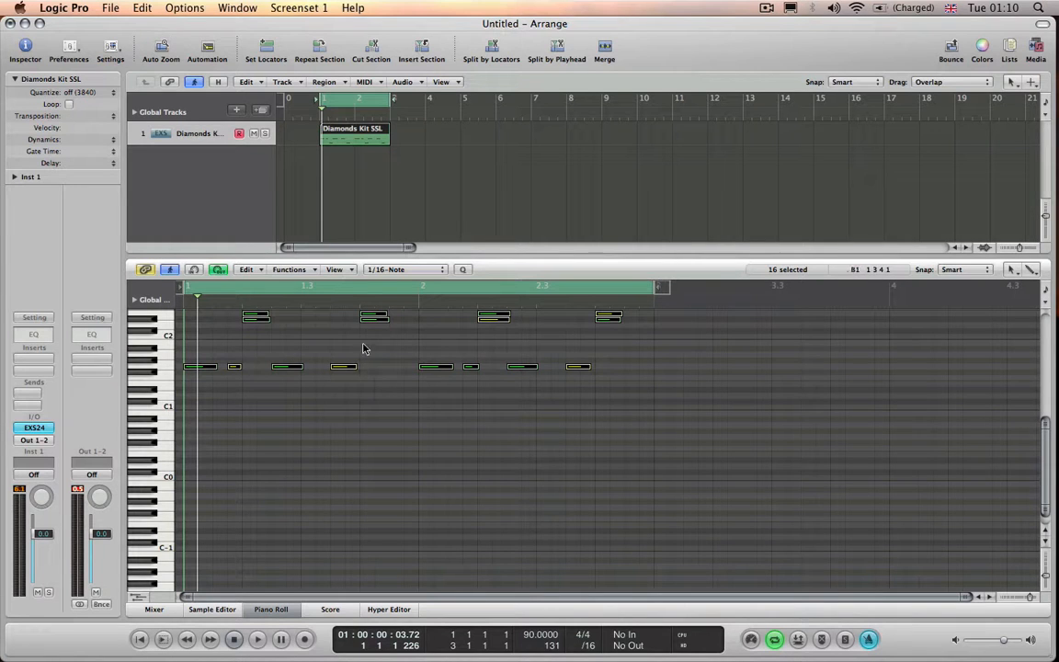
key("space")
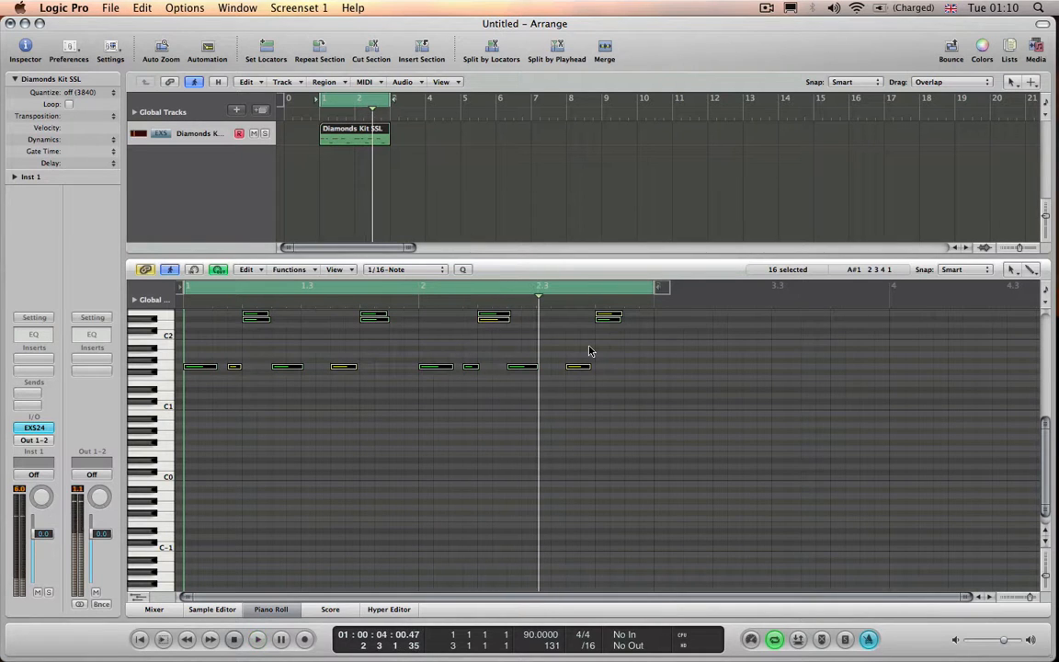
- Undo the note quantization and set the Piano Roll quantize value back to off (3840)
key("q")
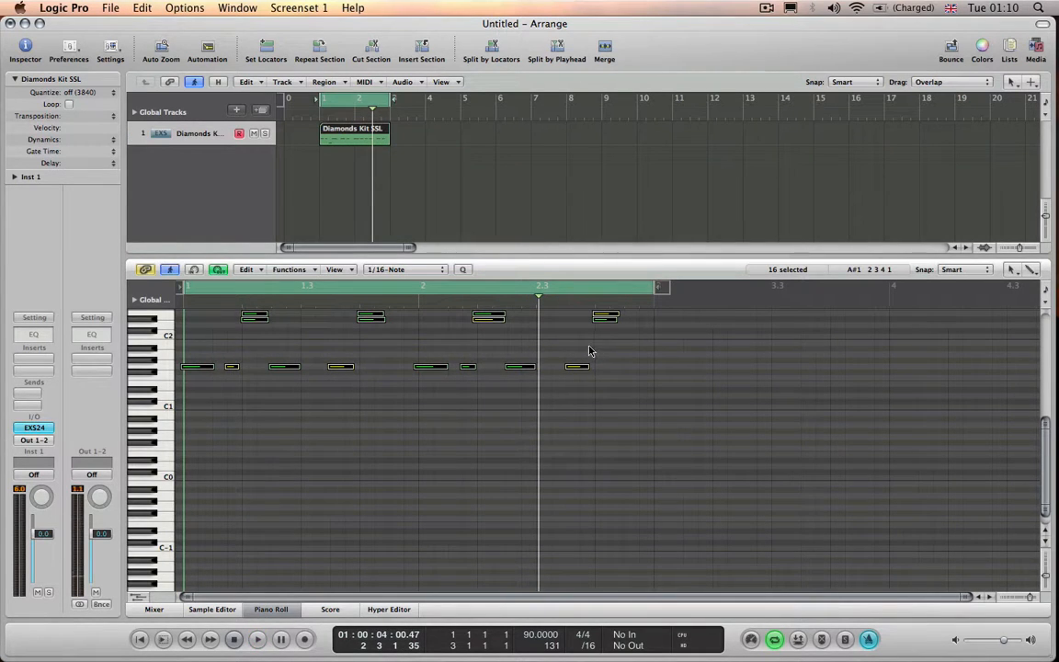
left_click(409, 270)
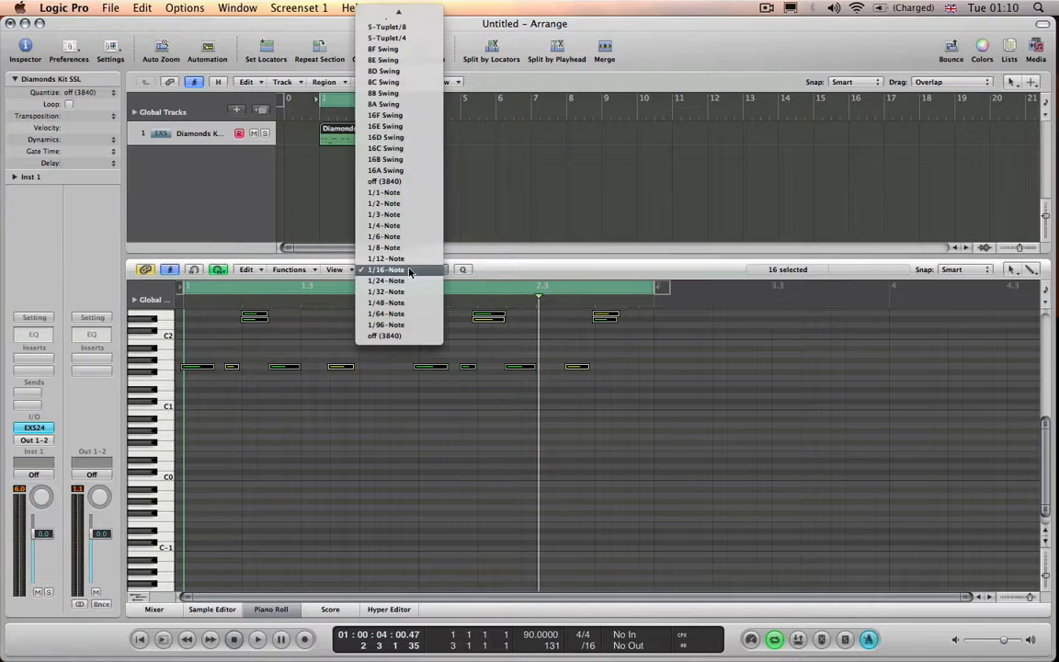
left_click(395, 335)
- Select the drum region in the arrangement and set its region Quantize parameter to 1/16-Note
left_click(373, 168)
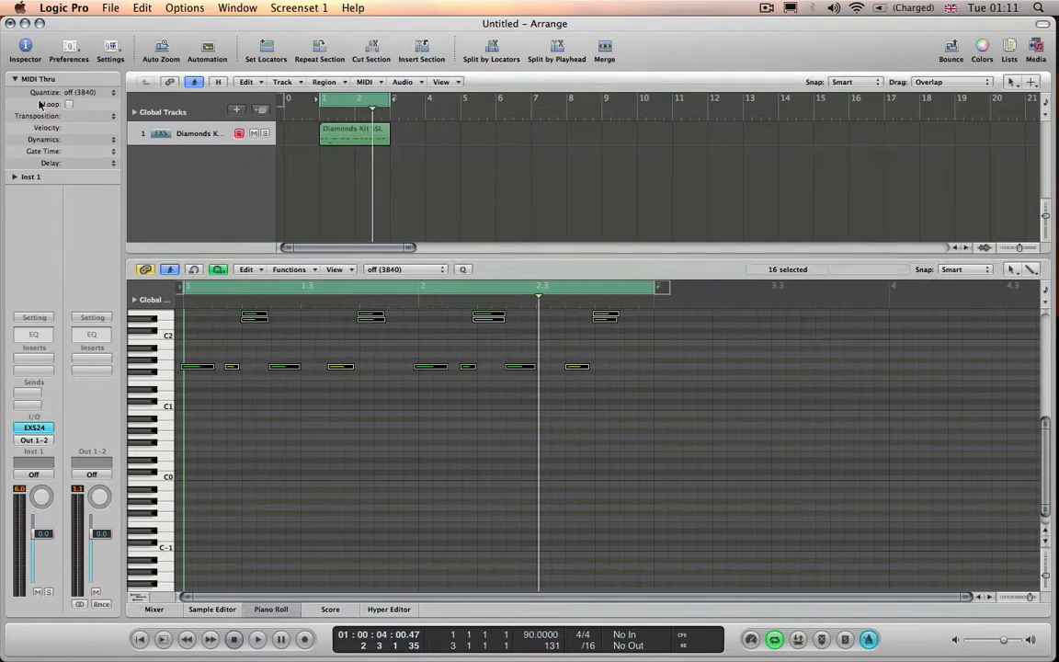
left_click(336, 135)
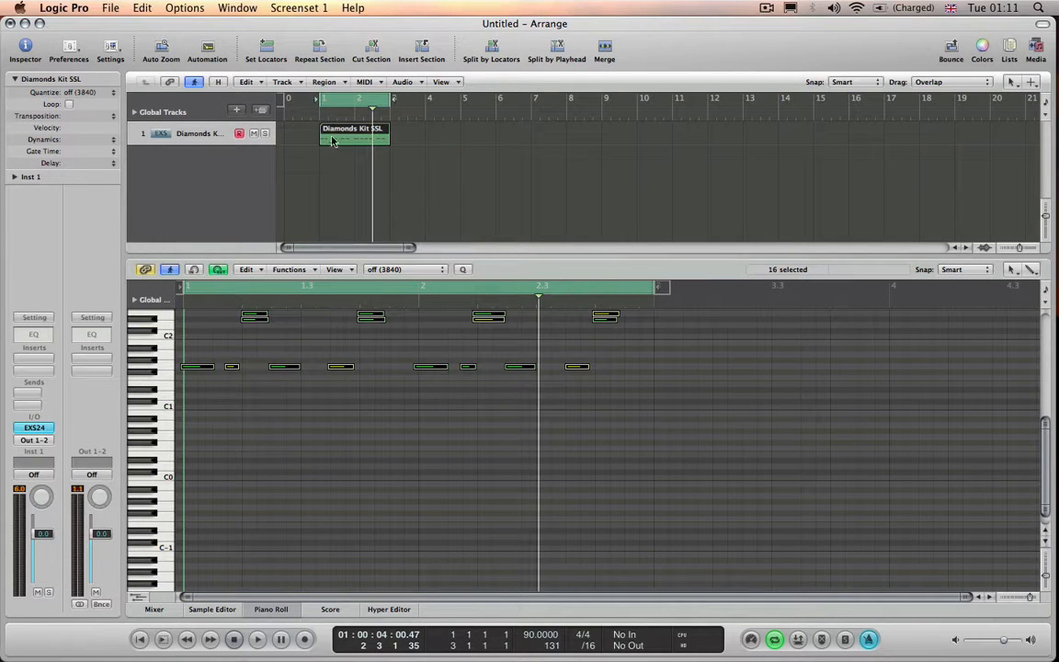
left_click(88, 92)
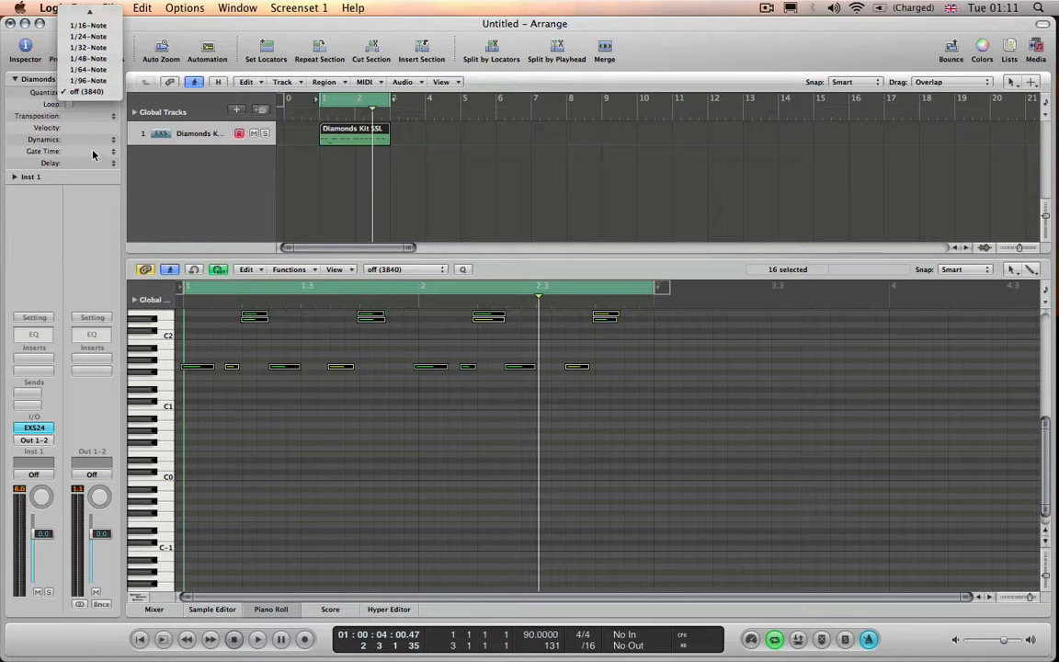
left_click(325, 192)
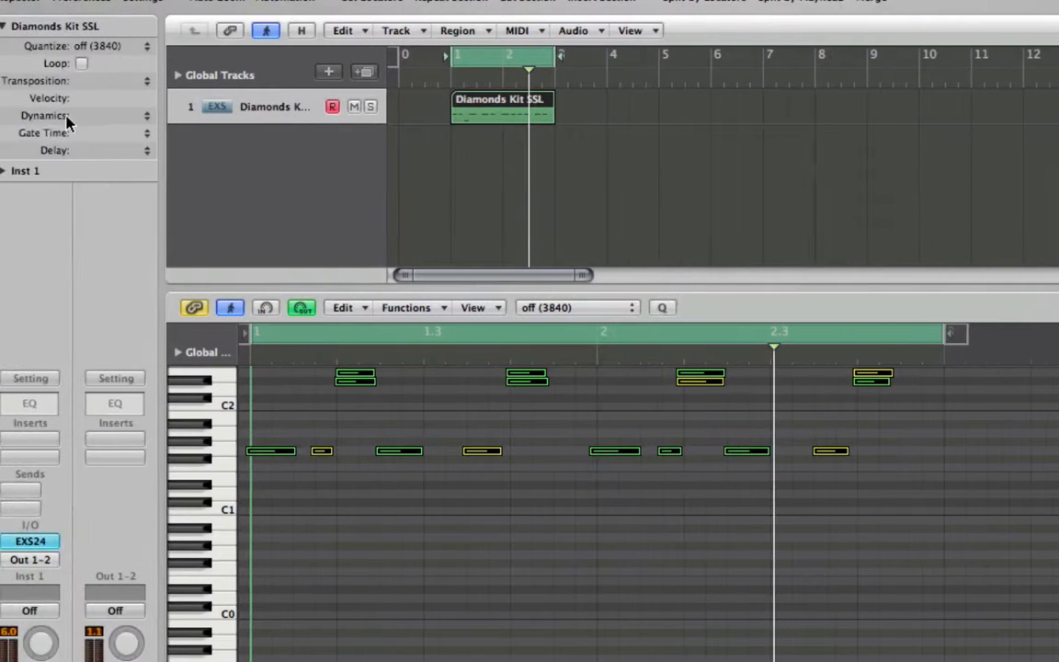
left_click(101, 46)
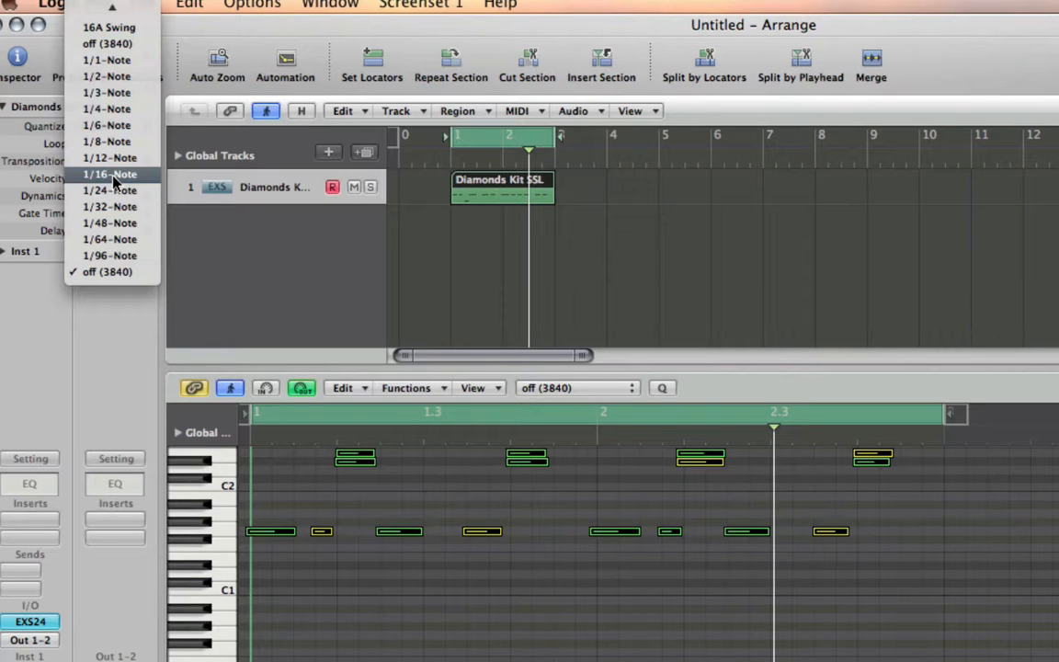
left_click(112, 175)
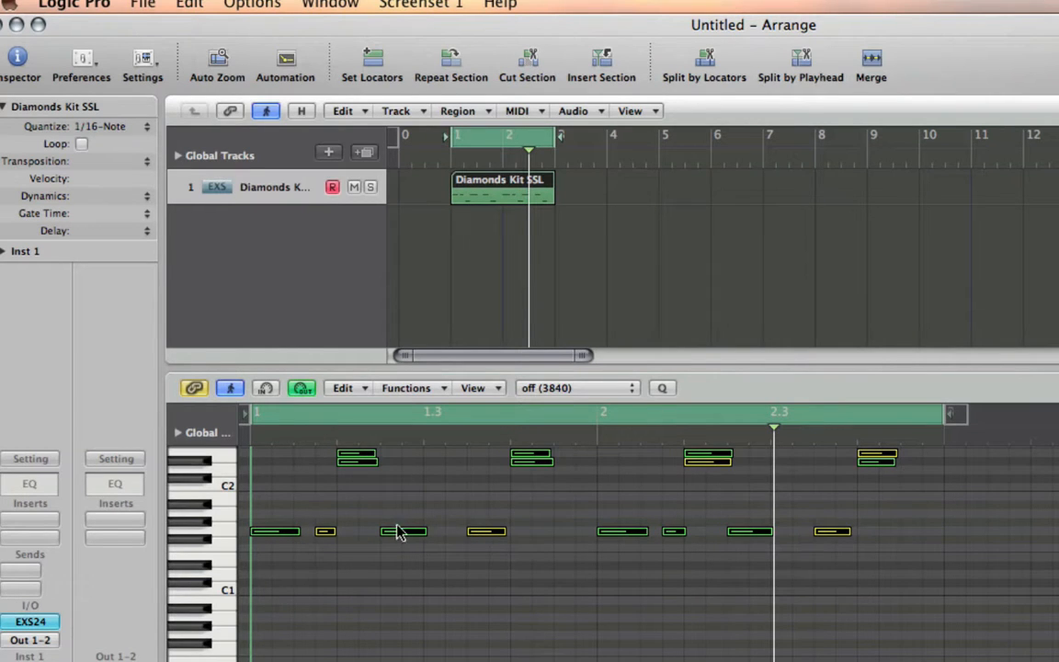
- Close the Piano Roll and record a second drum part over bars 1 and 2 on the same track
double_click(533, 369)
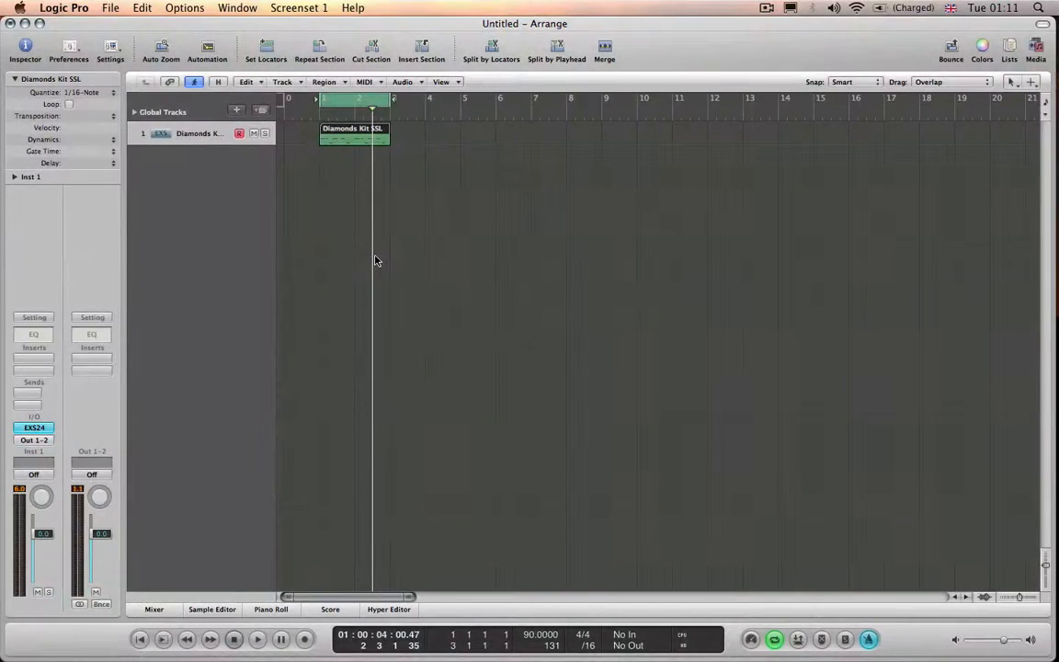
key("space")
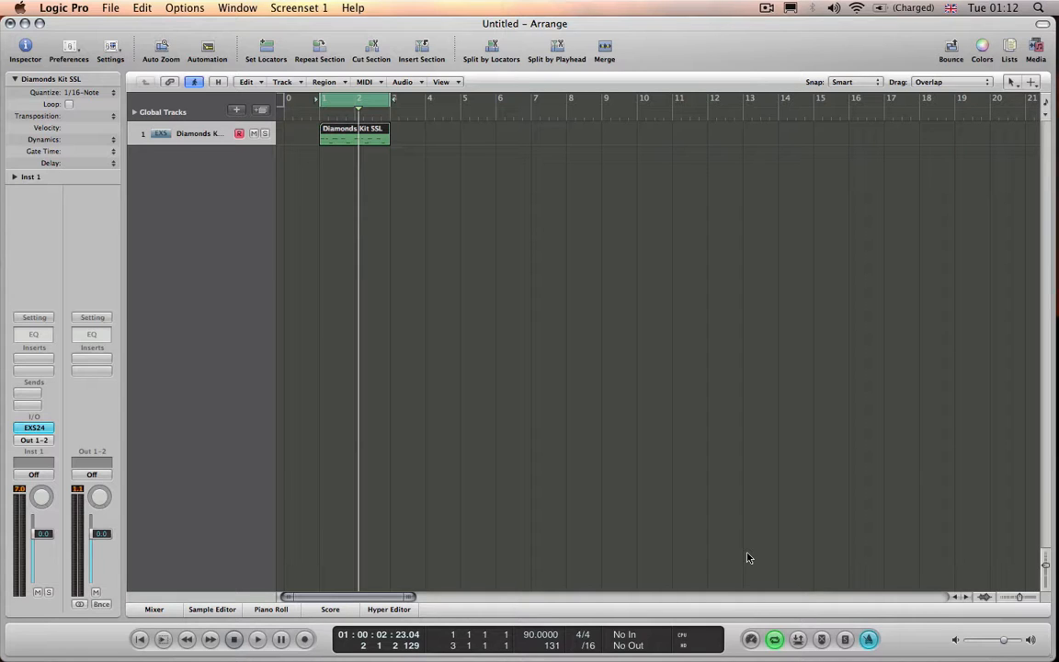
key("r")
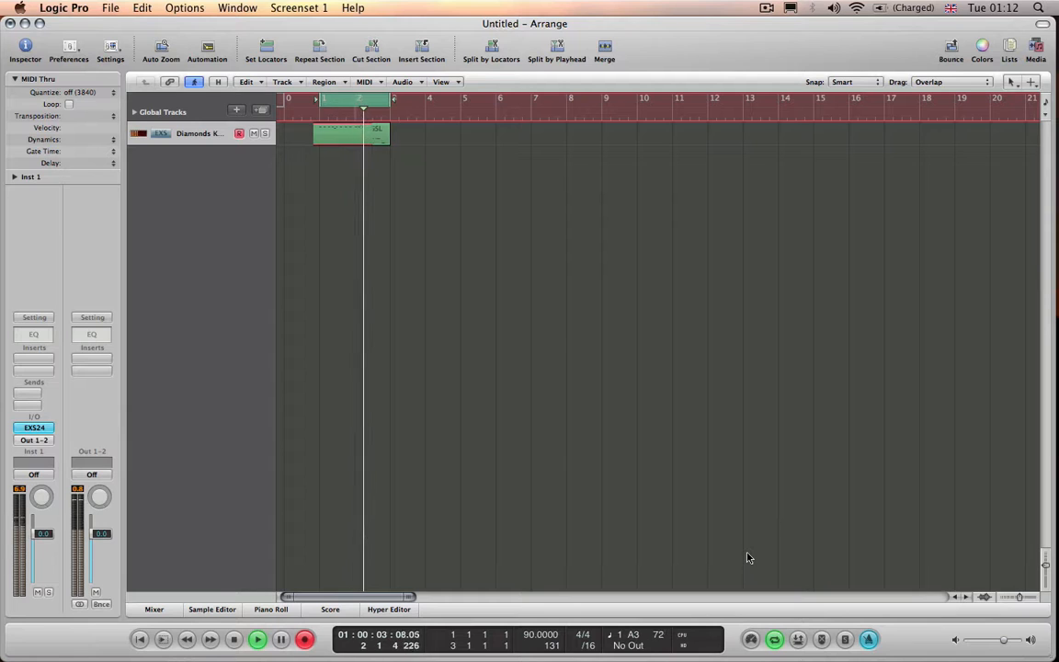
key("space")
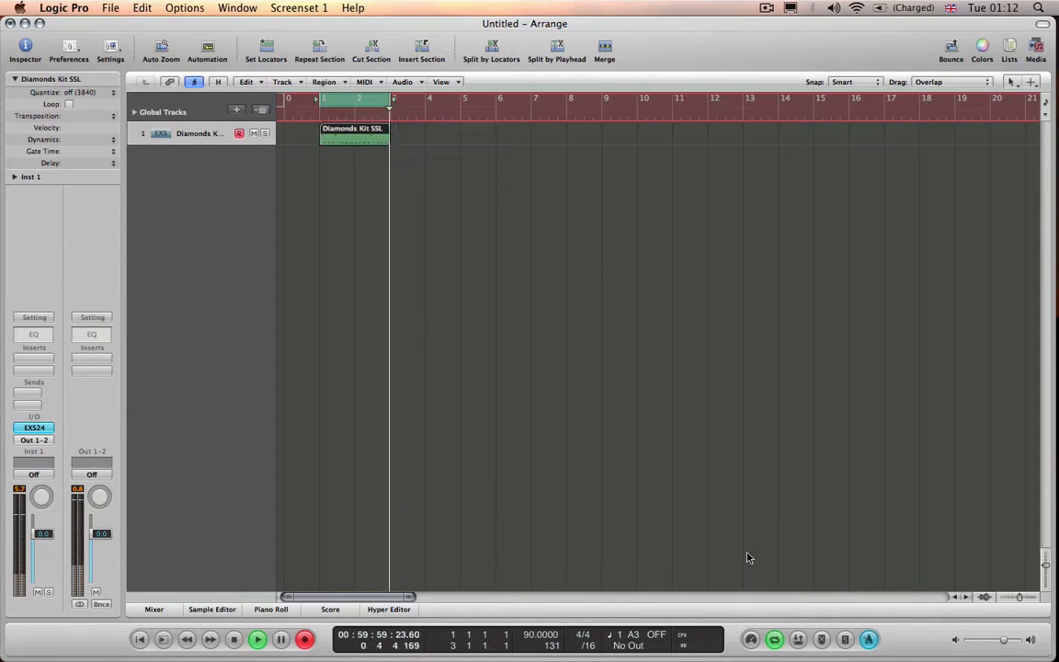
left_click(502, 308)
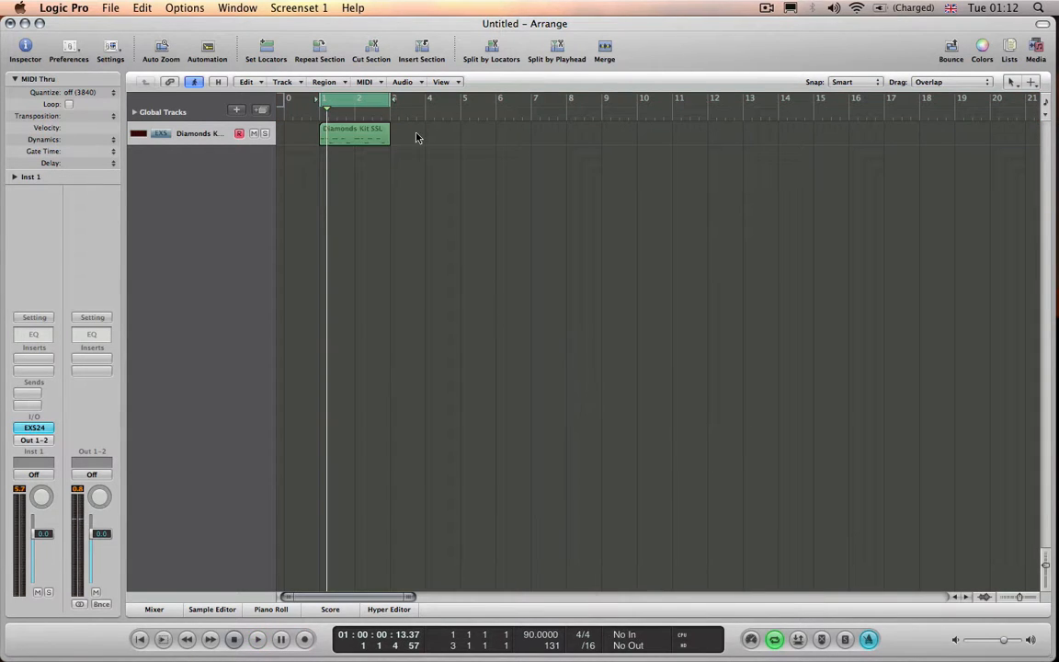
- Move the first drum region to bar 4 to uncover the second take, and compare both regions' notes in the Piano Roll
double_click(378, 138)
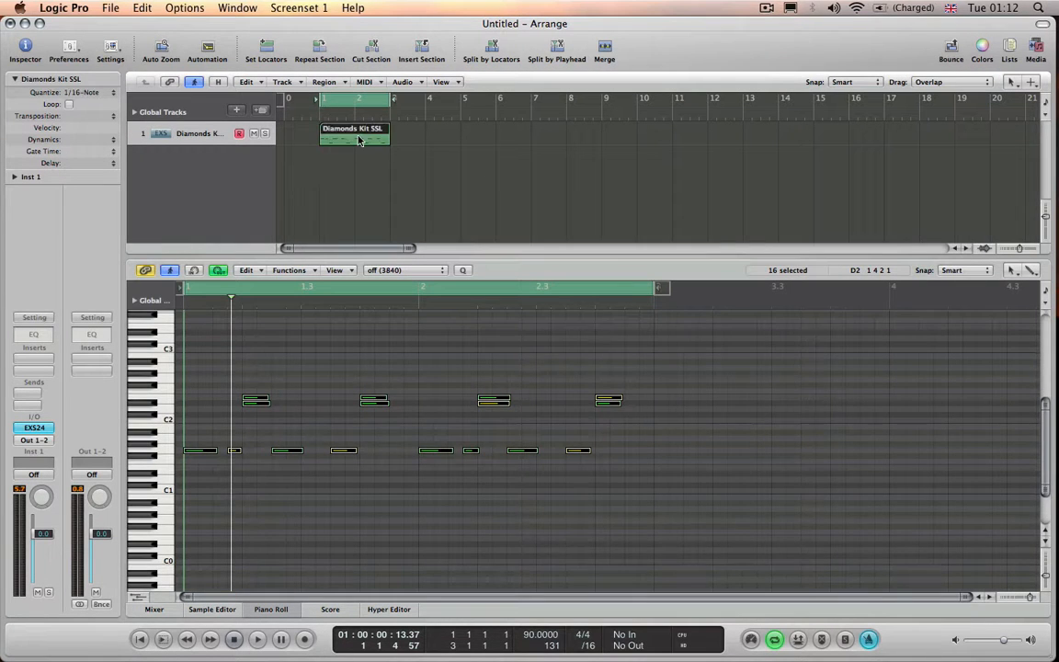
left_click_drag(375, 138, 434, 141)
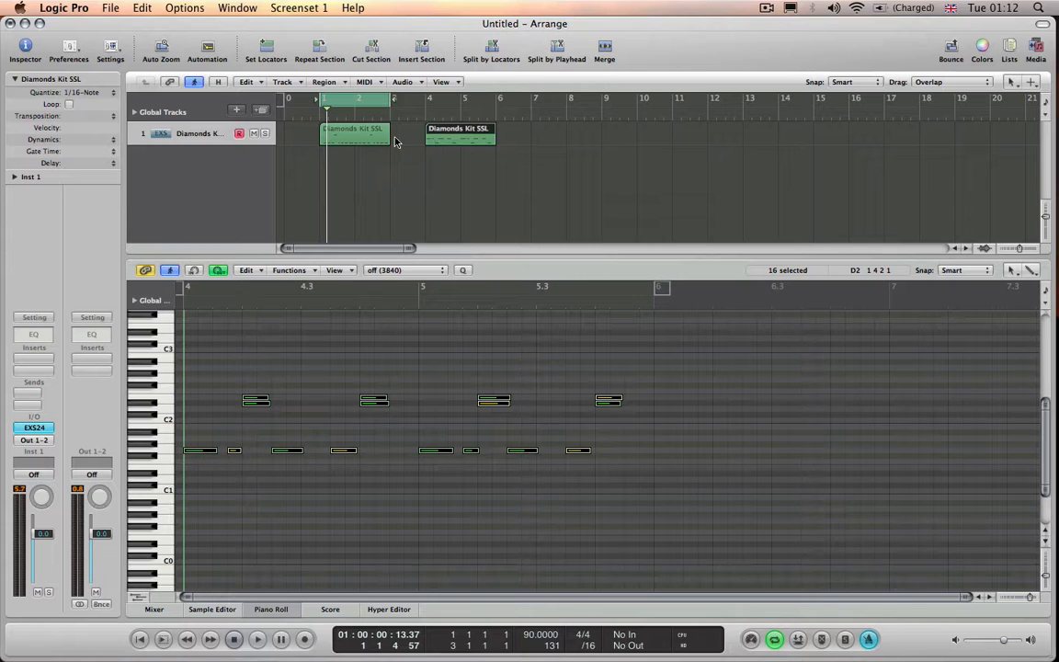
left_click(404, 142)
left_click(364, 139)
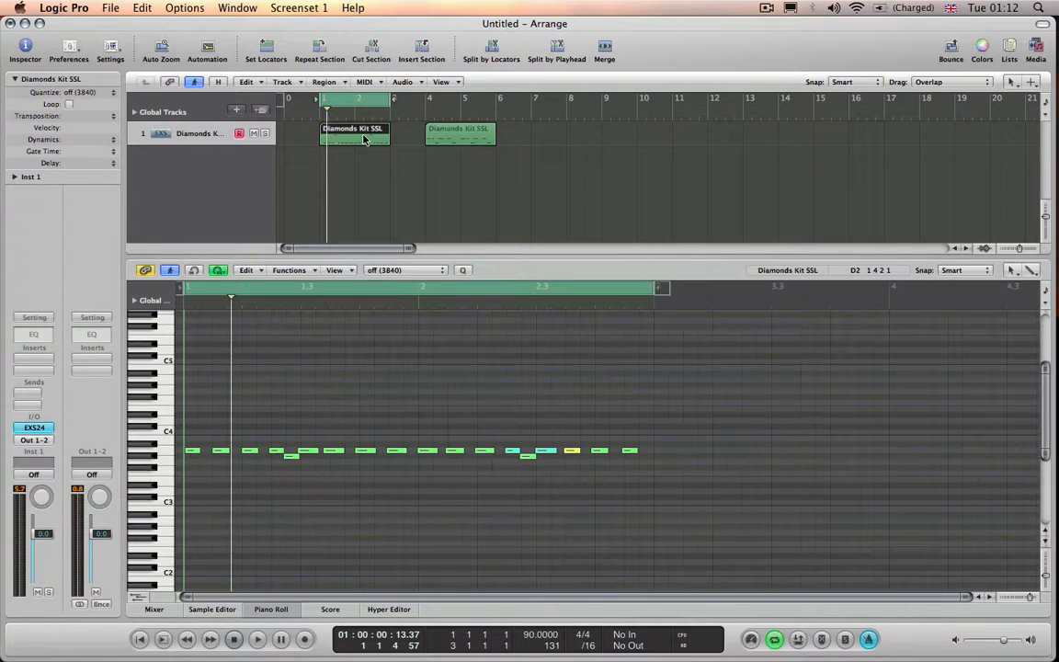
left_click(461, 136)
- Set the region Quantize of the second take at bar 1 to 1/16-Note and play it back
left_click(366, 132)
key("space")
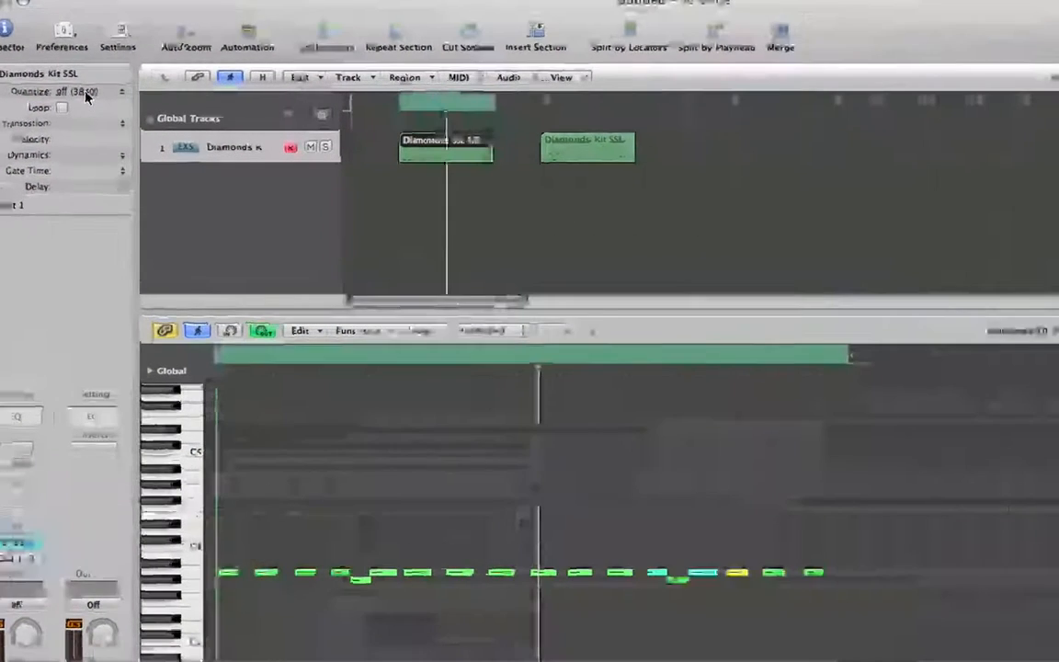
left_click(86, 95)
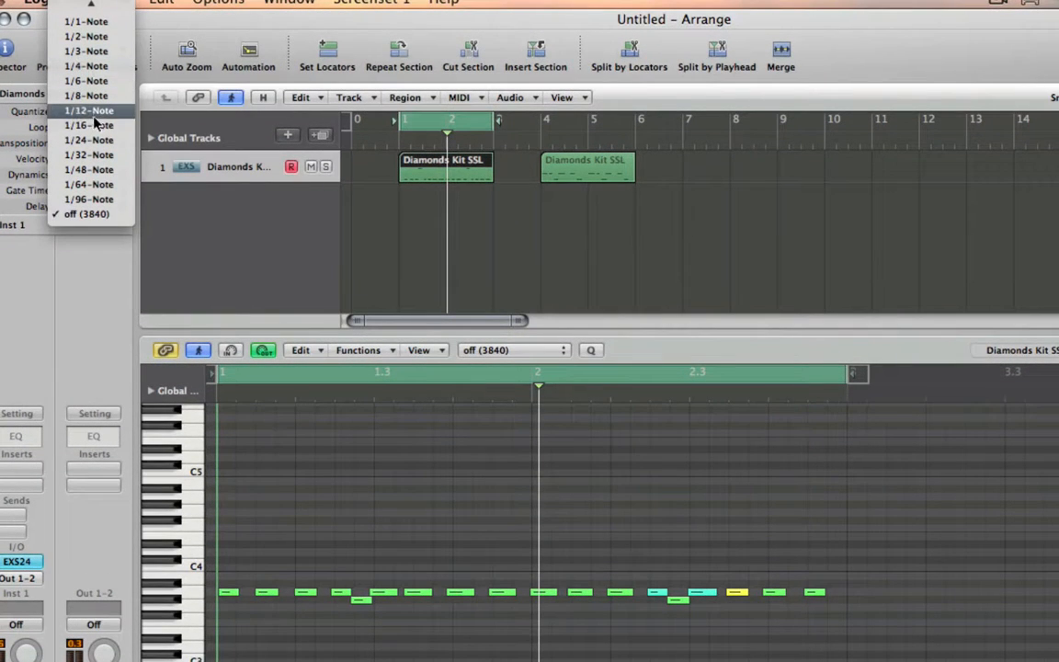
left_click(95, 127)
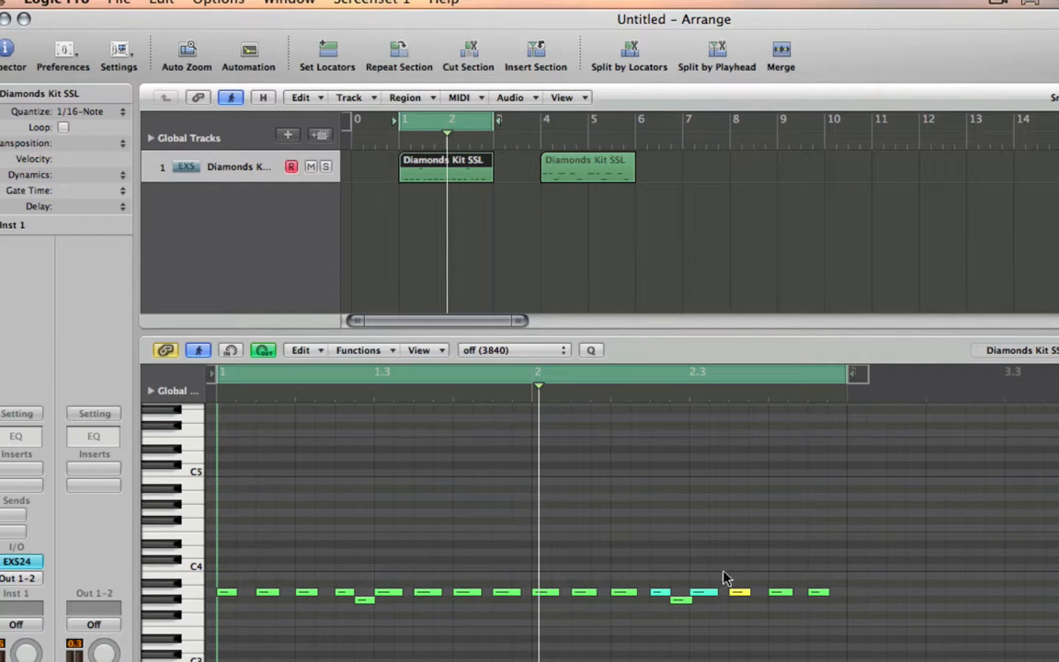
key("space")
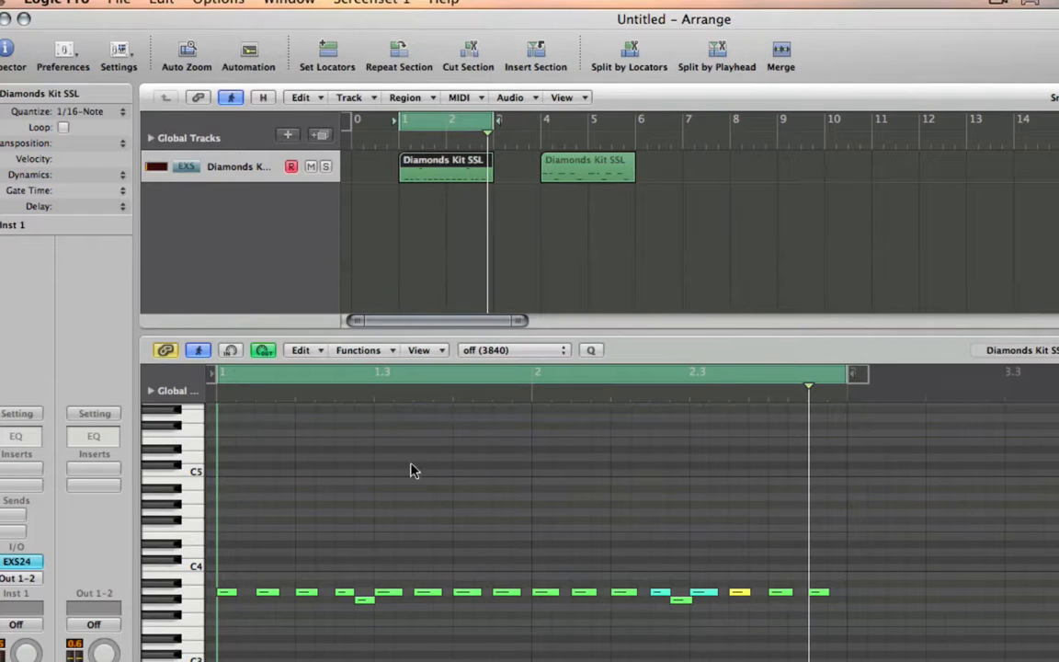
- Select all notes of both drum regions in the Piano Roll and activate the Velocity tool
scroll(312, 485, "down", 5)
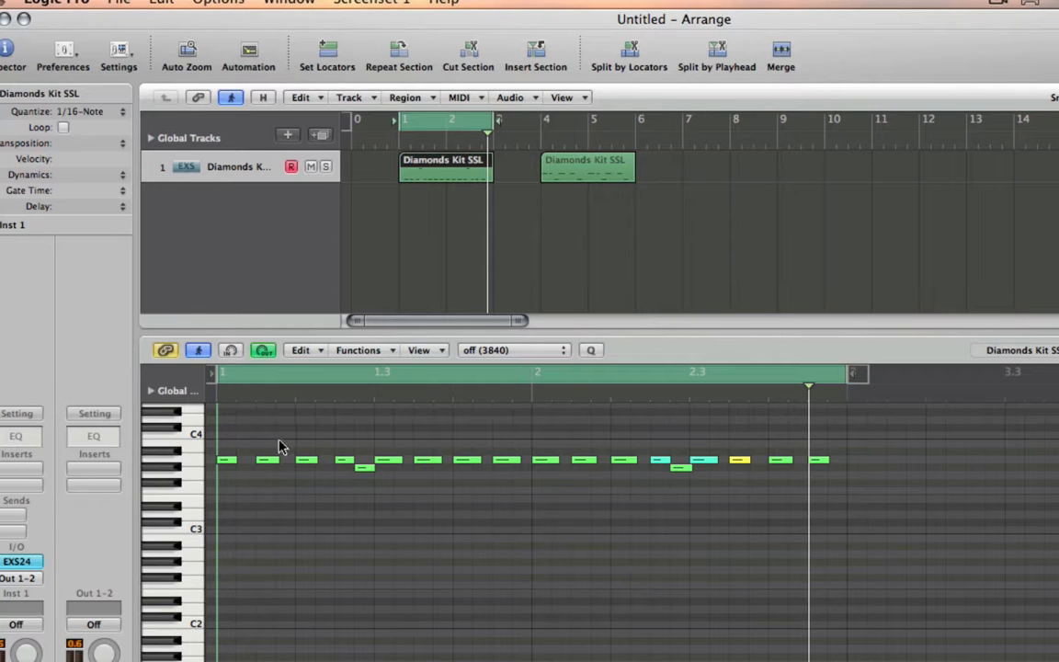
key("super+a")
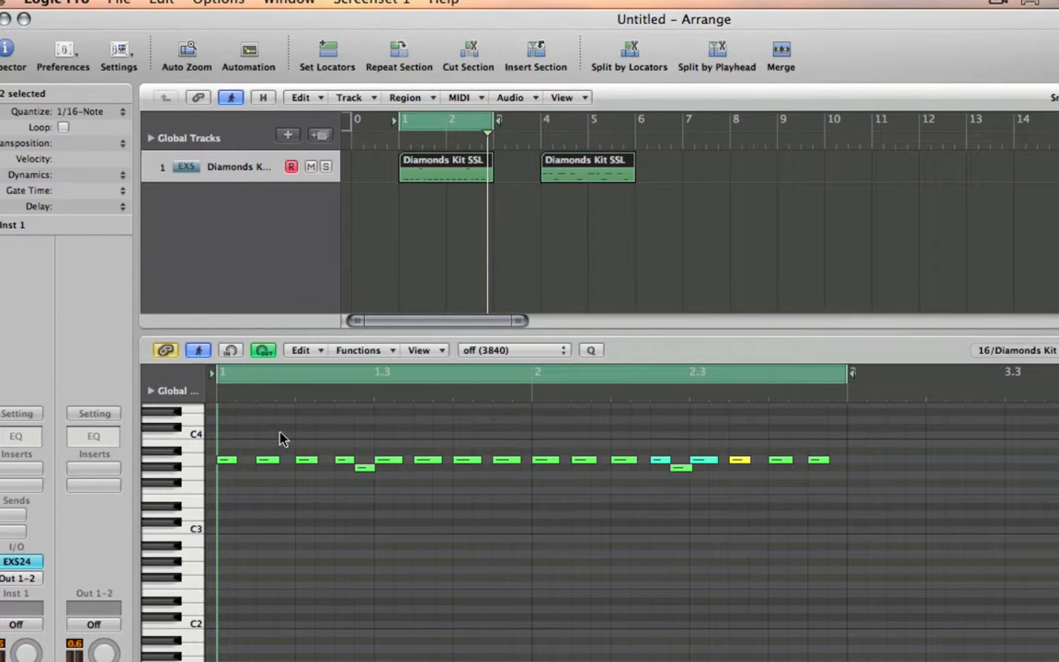
key("super+a")
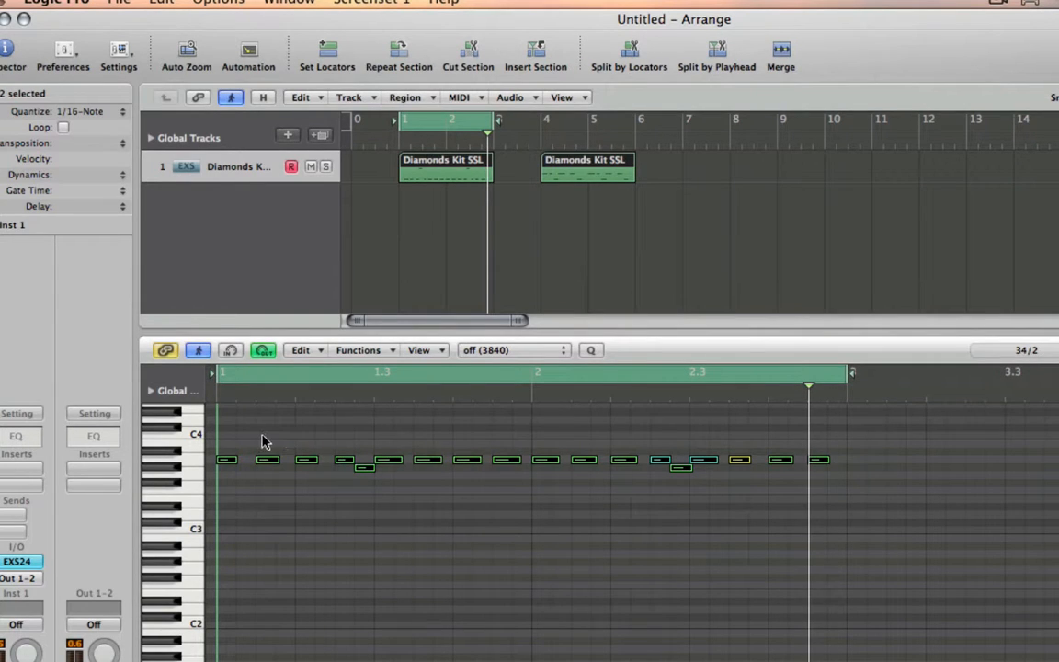
key("Escape")
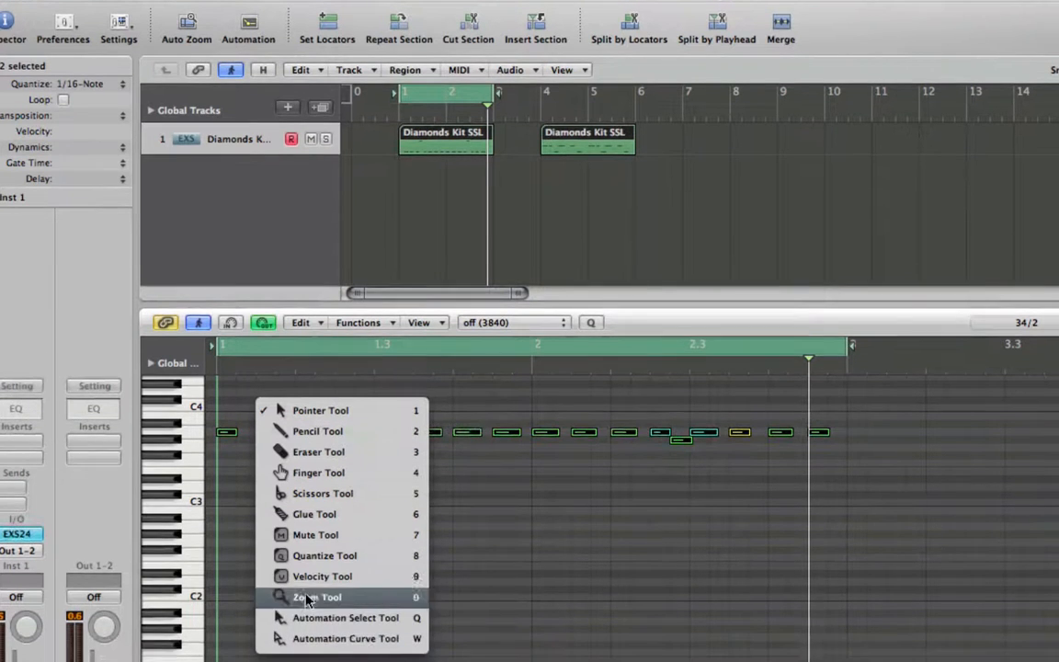
left_click(312, 579)
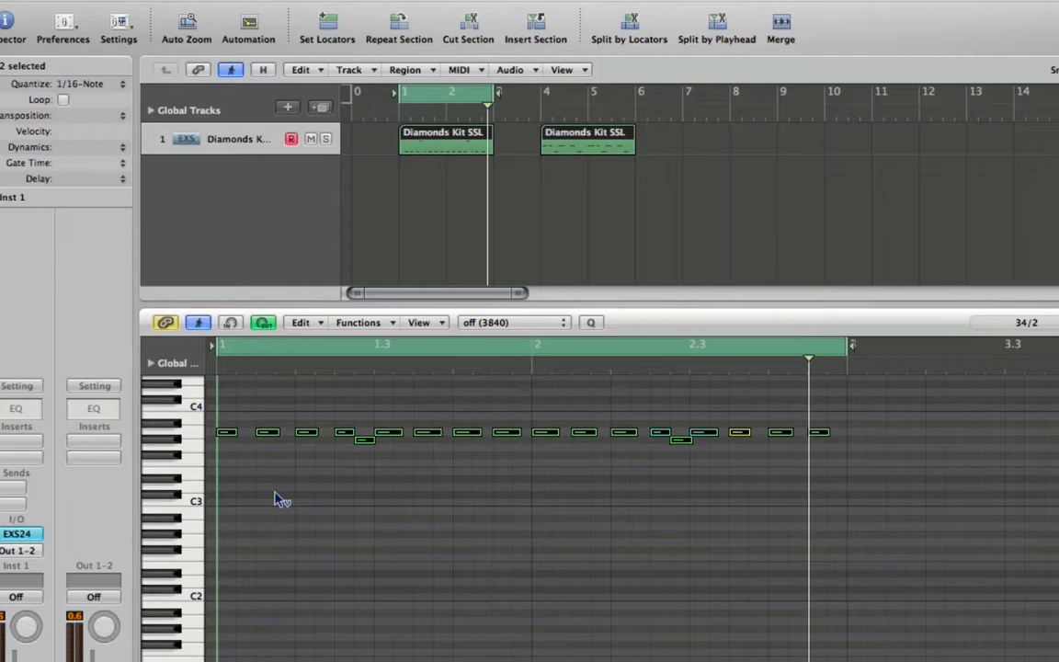
key("Escape")
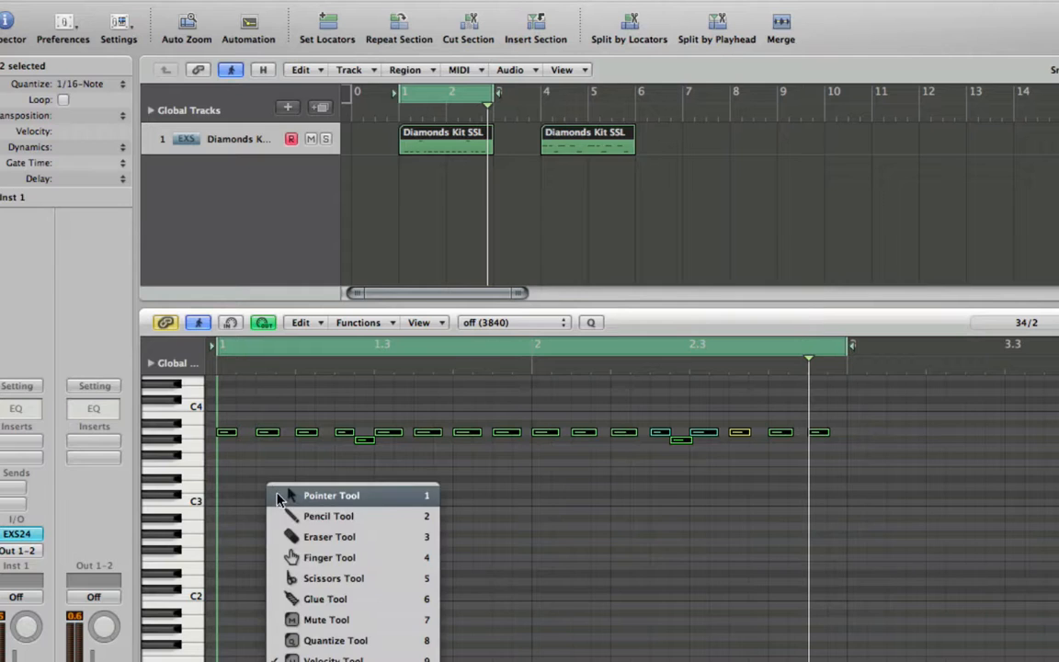
left_click(328, 656)
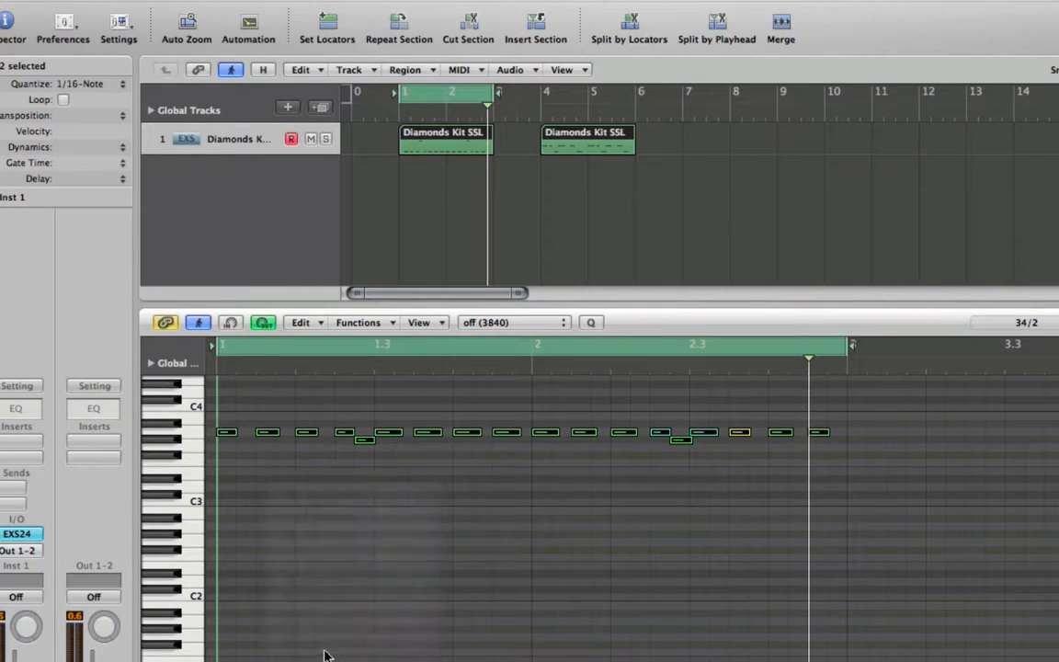
- Even out the velocities of all selected notes with the Velocity tool, working from the first A3 note, and start playback
left_click(228, 433)
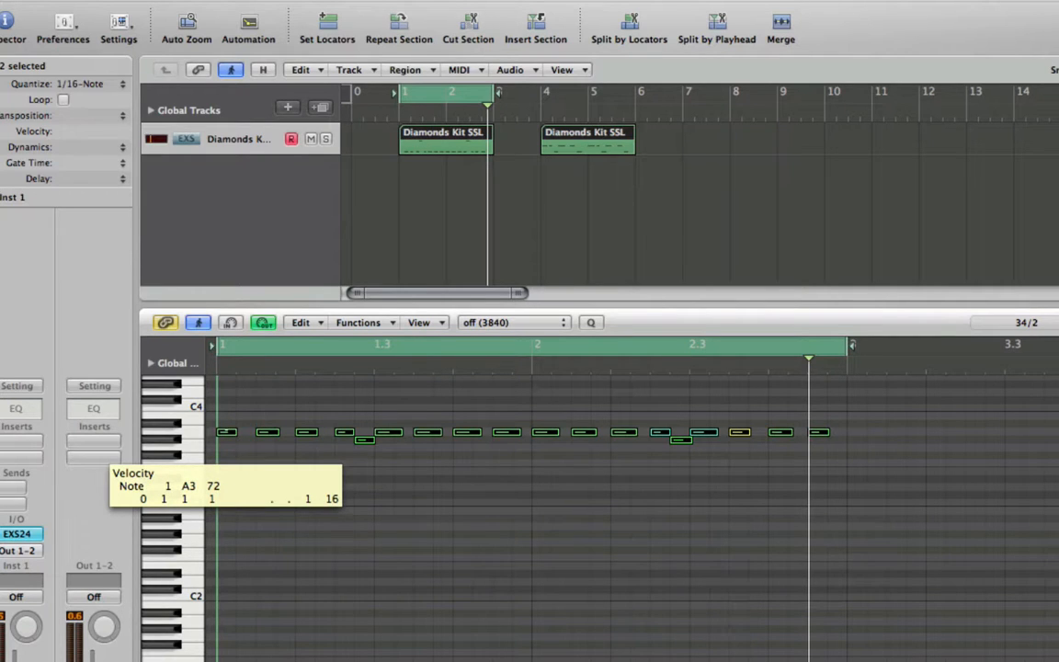
mouse_move(228, 432)
left_mouse_down()
mouse_move(228, 401)
mouse_move(230, 428)
left_mouse_up()
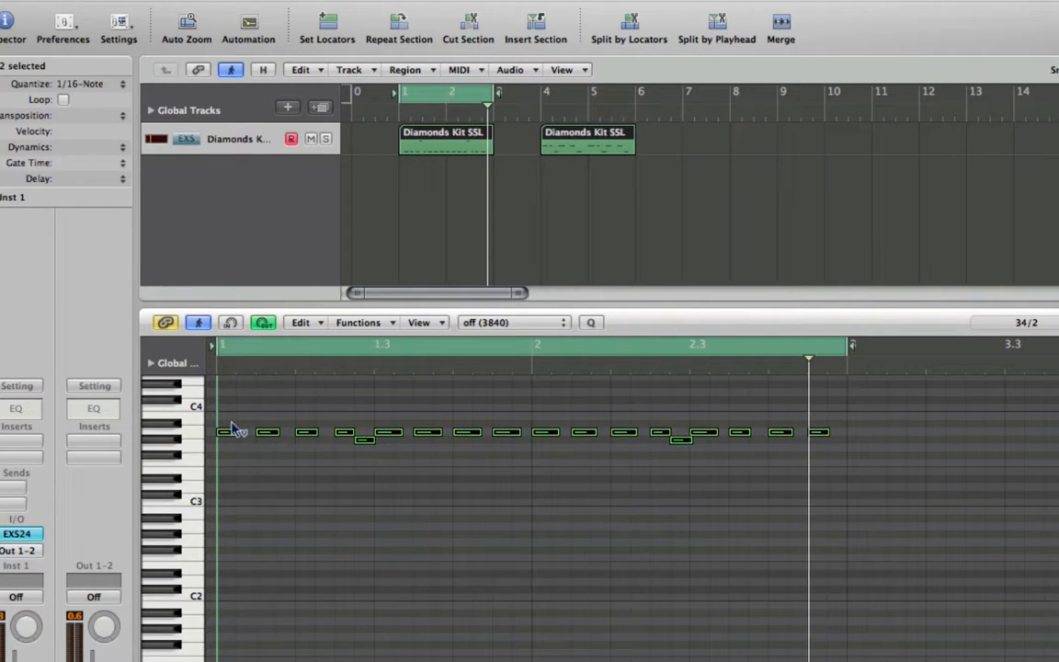
key("space")
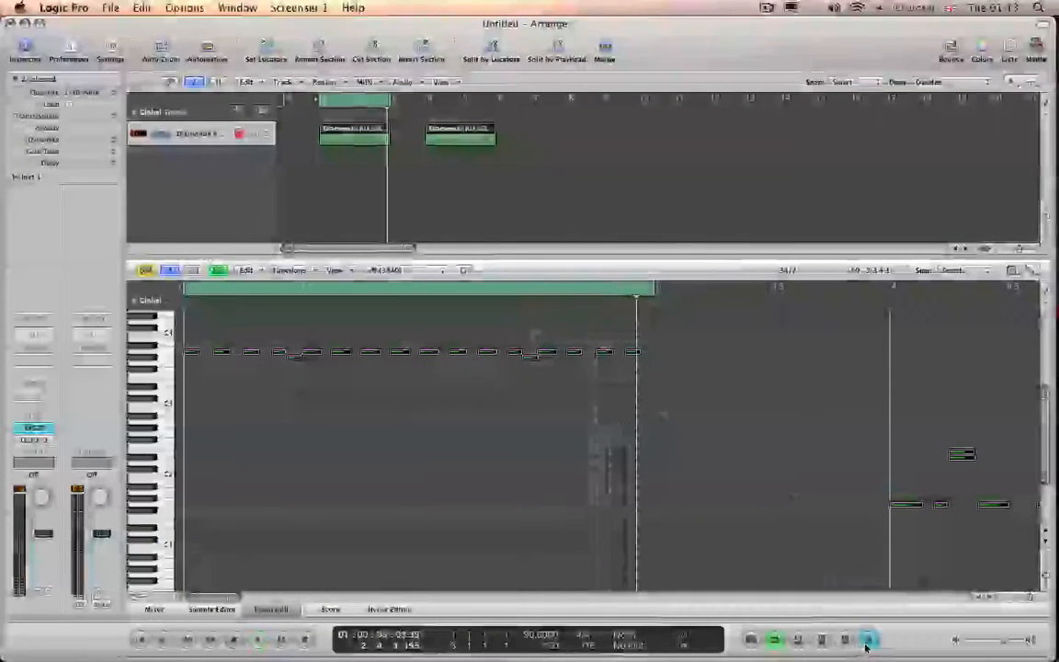
- Move the drum region at bar 4 back to bar 1 over the second take and play both together
left_click(489, 176)
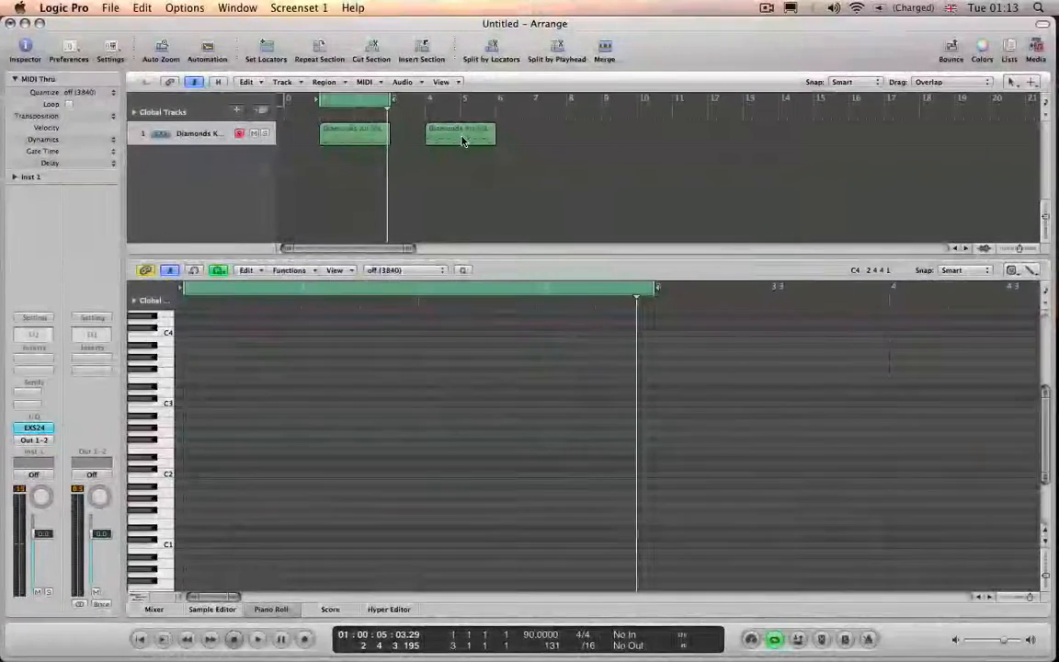
left_click_drag(464, 140, 341, 142)
key("space")
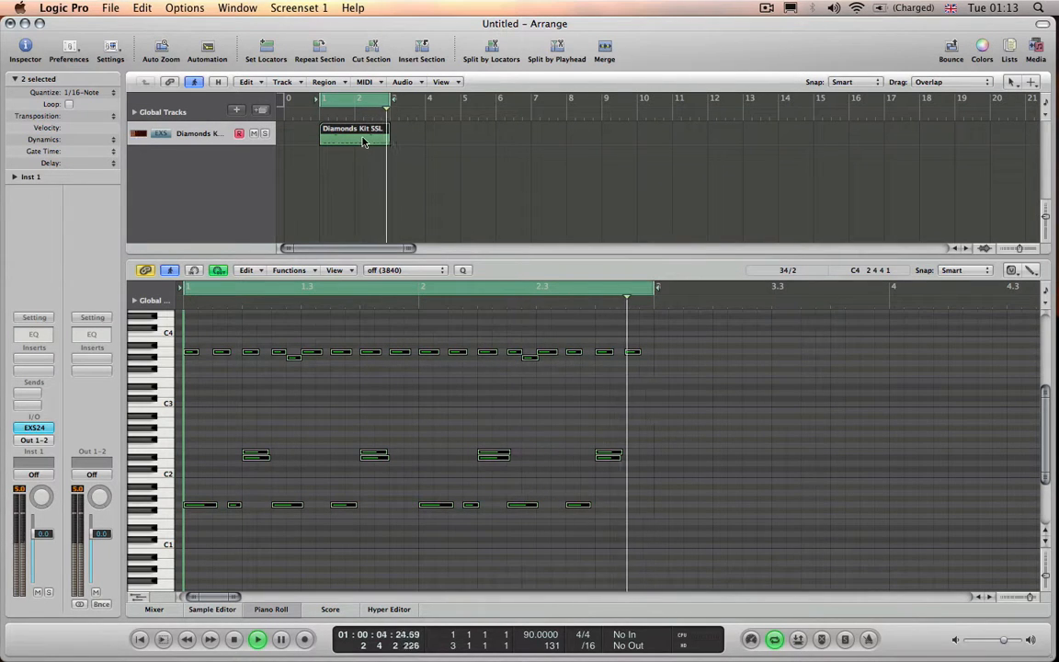
key("space")
- Select both overlapping drum regions at bar 1 and merge them into one region with the Glue tool
left_click(402, 172)
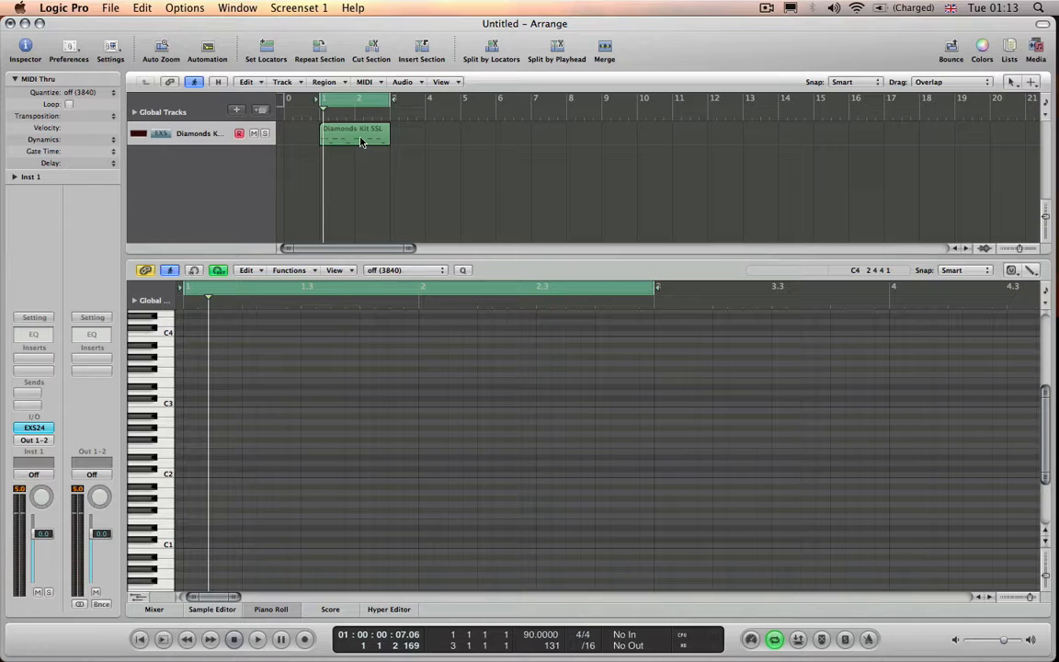
mouse_move(361, 140)
left_mouse_down()
mouse_move(433, 141)
mouse_move(364, 137)
left_mouse_up()
left_click_drag(432, 140, 347, 151)
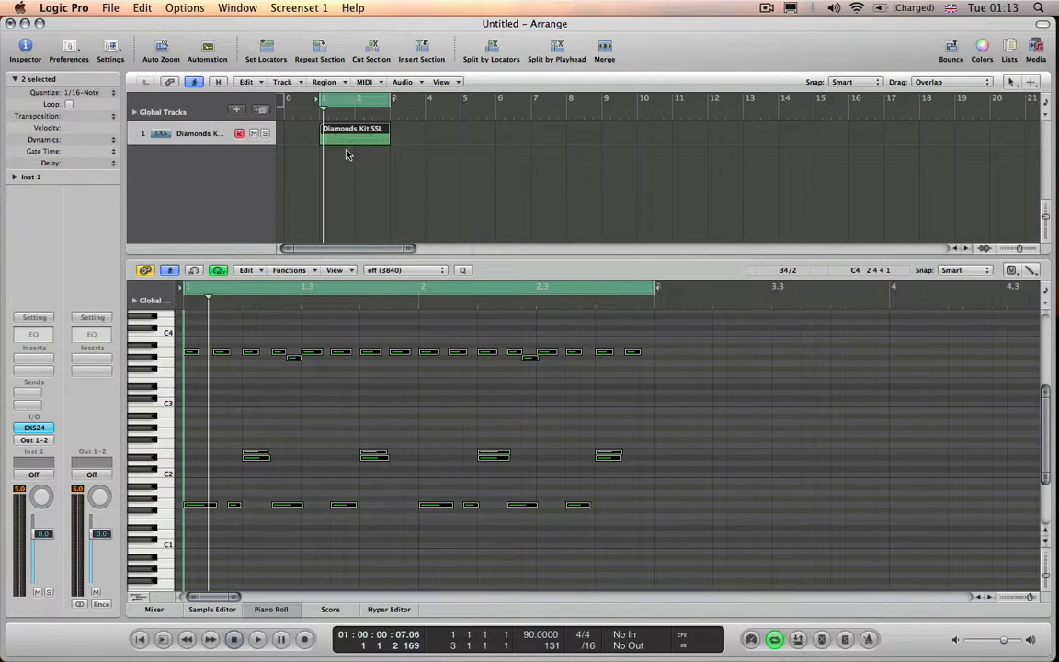
key("Escape")
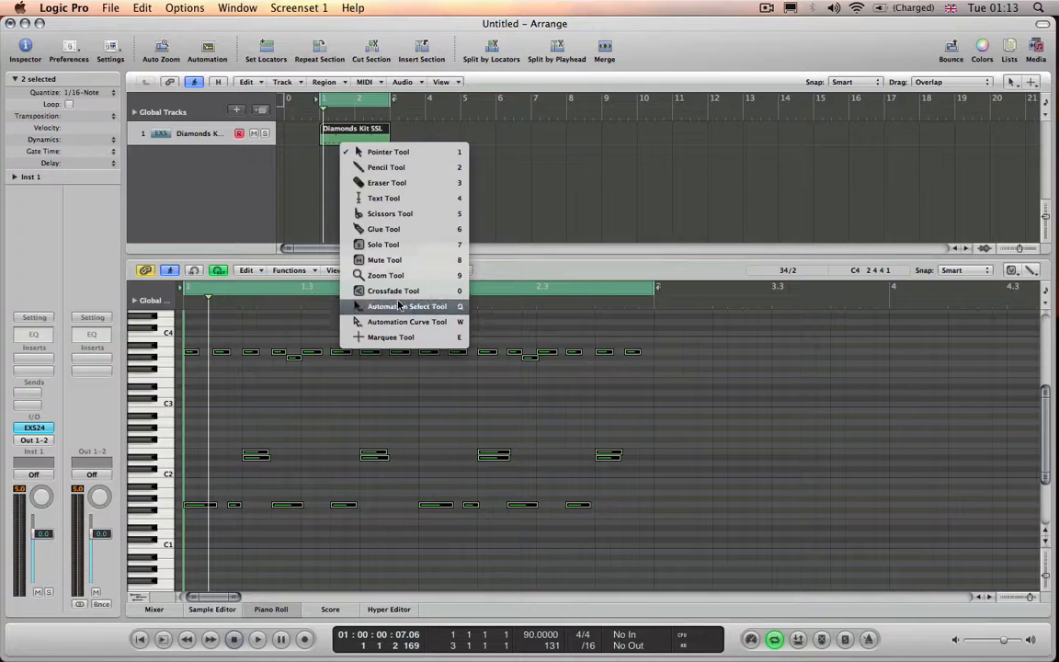
left_click(395, 230)
left_click(436, 201)
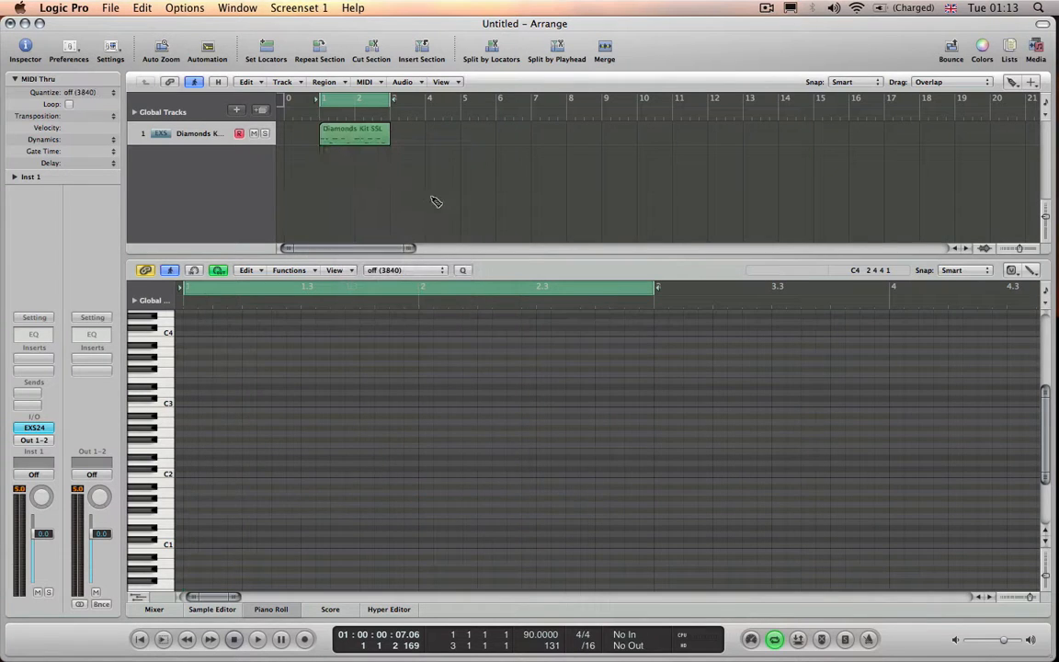
left_click_drag(373, 151, 374, 147)
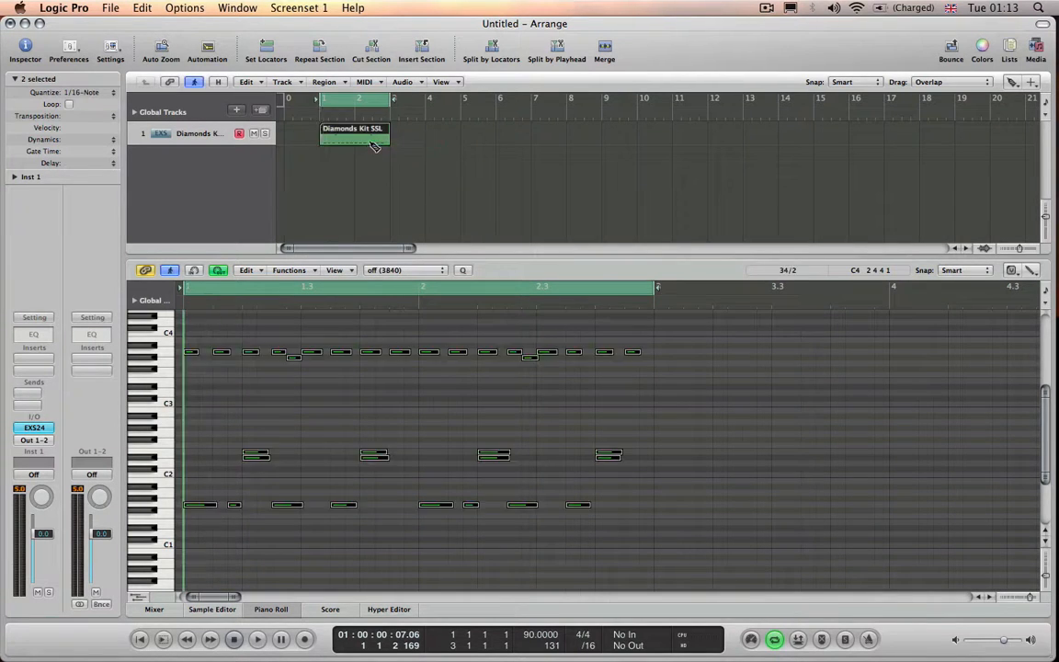
left_click(374, 143)
- Switch the arrangement back to the Pointer tool and play the merged drum region
key("Escape")
key("Escape")
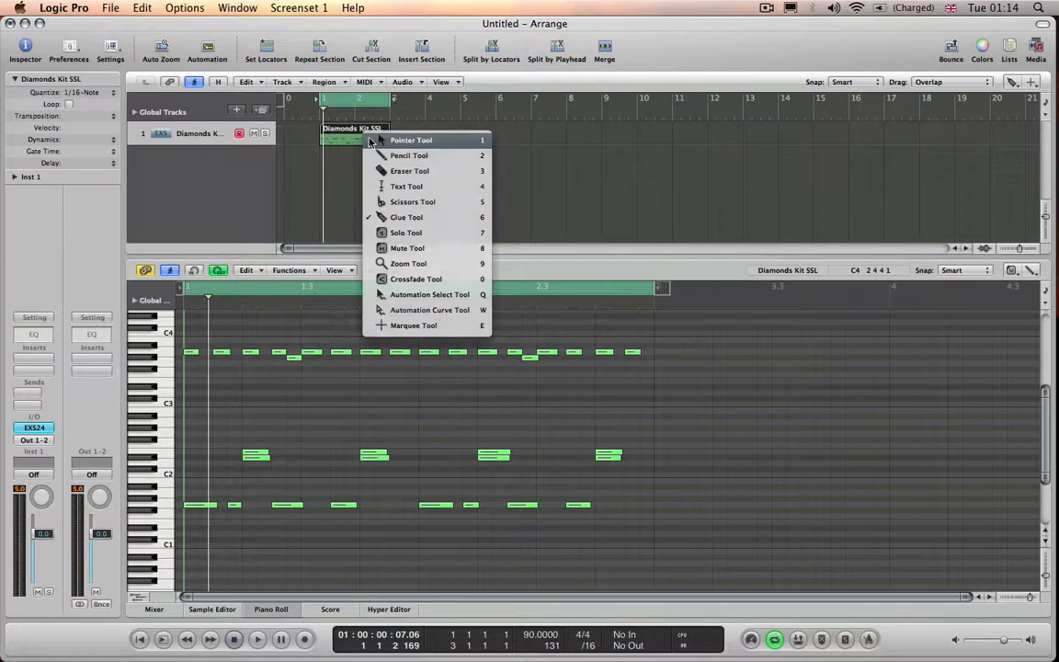
key("space")
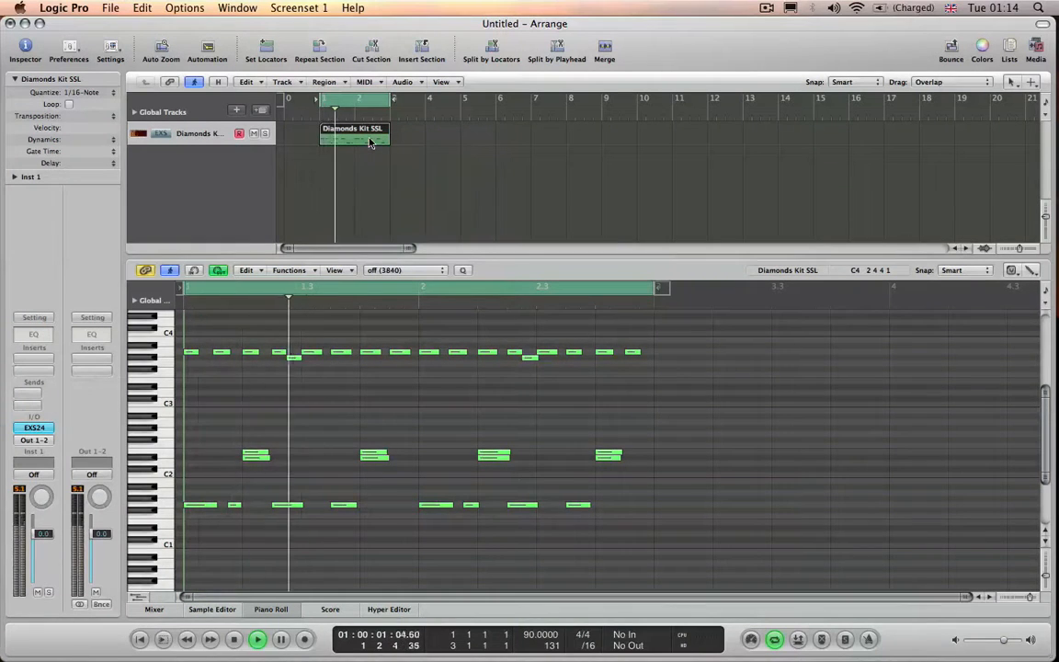